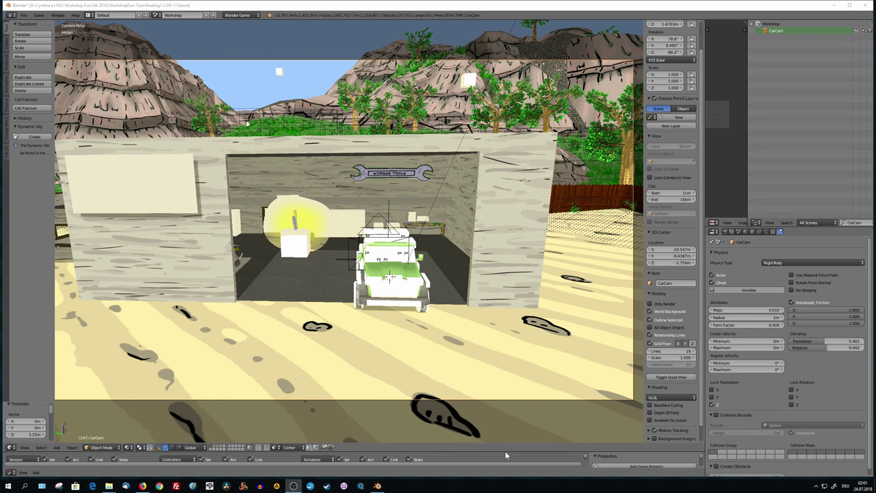
Zoom out and orbit around the garage and jeep, then enlarge the Logic Editor to show CarCam's logic
scroll(375, 210, "down", 3)
mouse_move(375, 210)
middle_mouse_down()
mouse_move(393, 255)
mouse_move(409, 257)
middle_mouse_up()
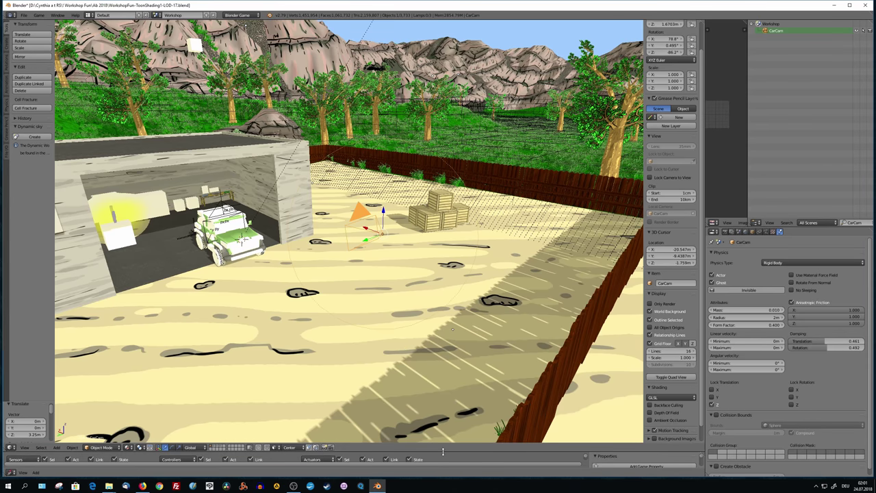
left_click_drag(443, 444, 447, 25)
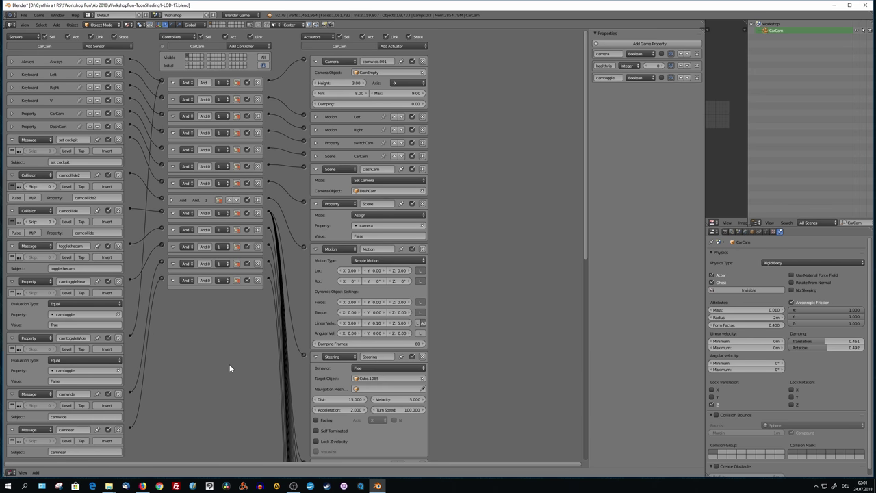
Set the first Collision sensor's property filter to camcollide2
left_click(101, 197)
key("Return")
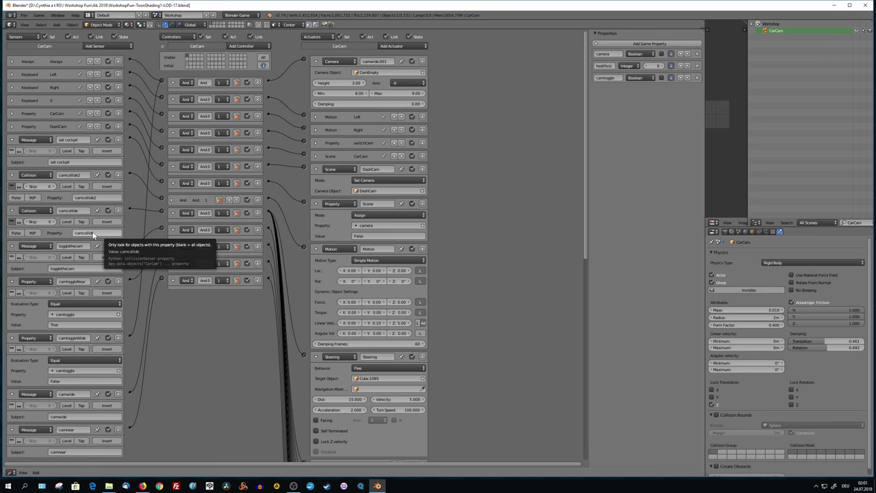
left_click(12, 211)
left_click(12, 211)
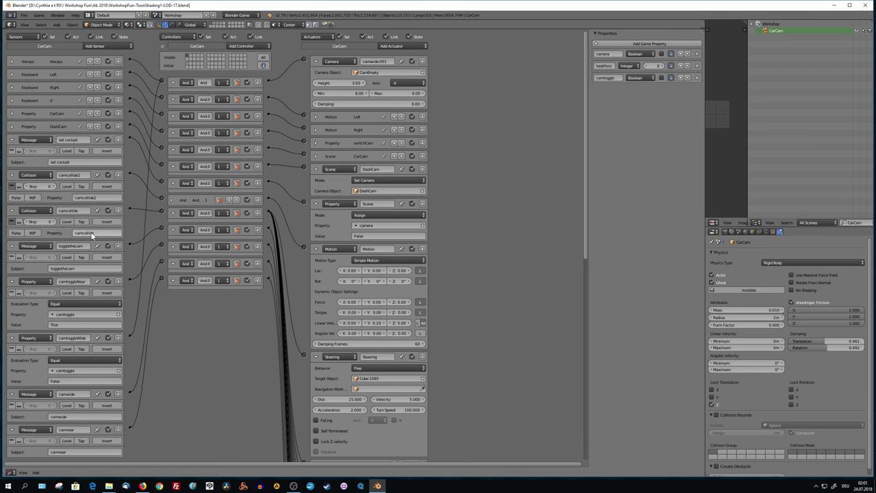
Connect an And controller to the camcollide sensor and review the Motion actuator
left_click_drag(129, 208, 129, 207)
left_click(172, 200)
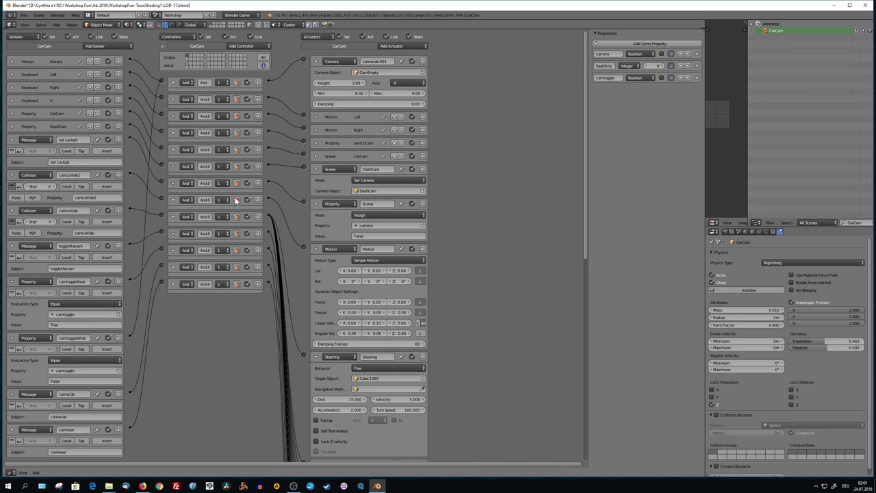
left_click(315, 249)
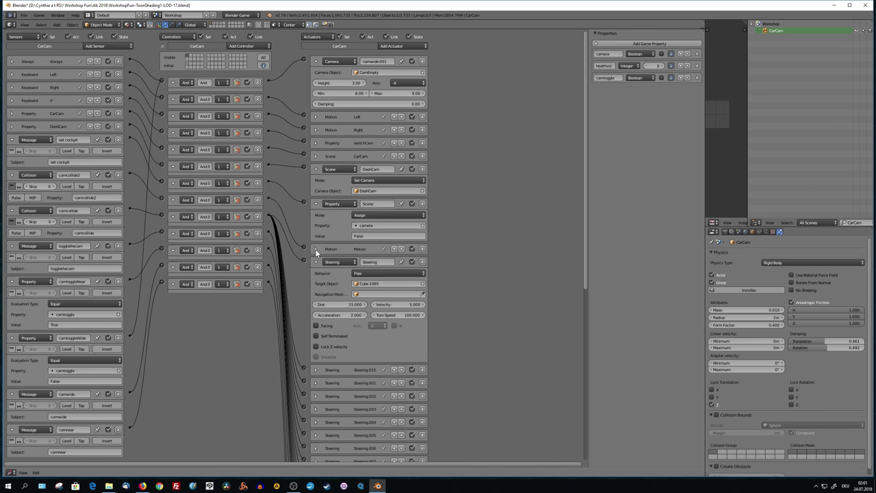
left_click(315, 250)
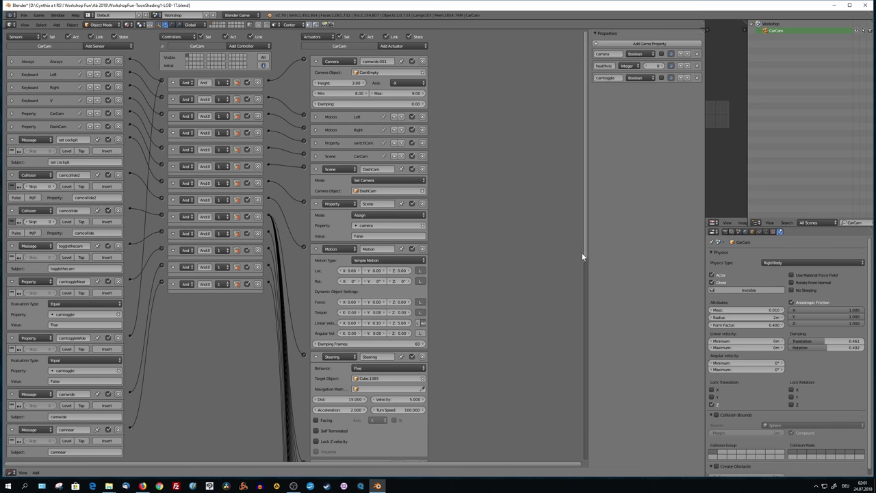
Set the Steering actuator to Dist 15 and Velocity 5, with Lock Z velocity off
left_click_drag(586, 247, 597, 336)
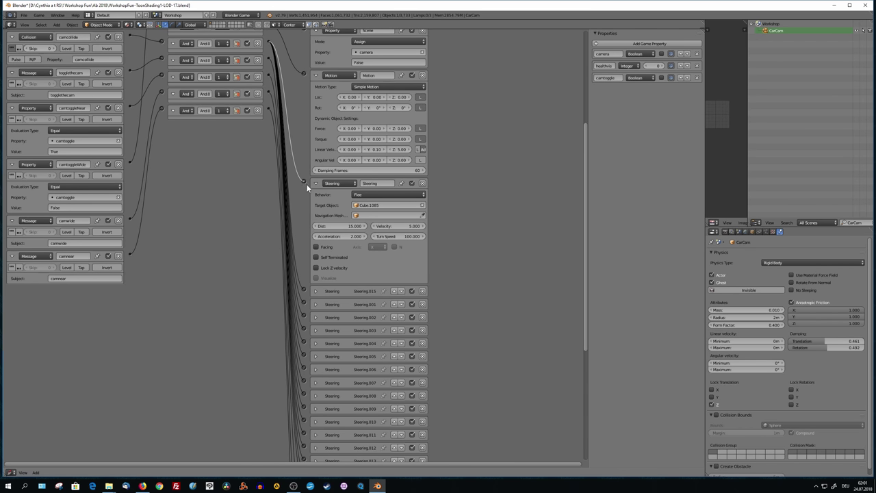
left_click(342, 225)
left_click(409, 226)
key("Return")
left_click(315, 269)
left_click_drag(586, 276, 586, 308)
left_click(421, 127)
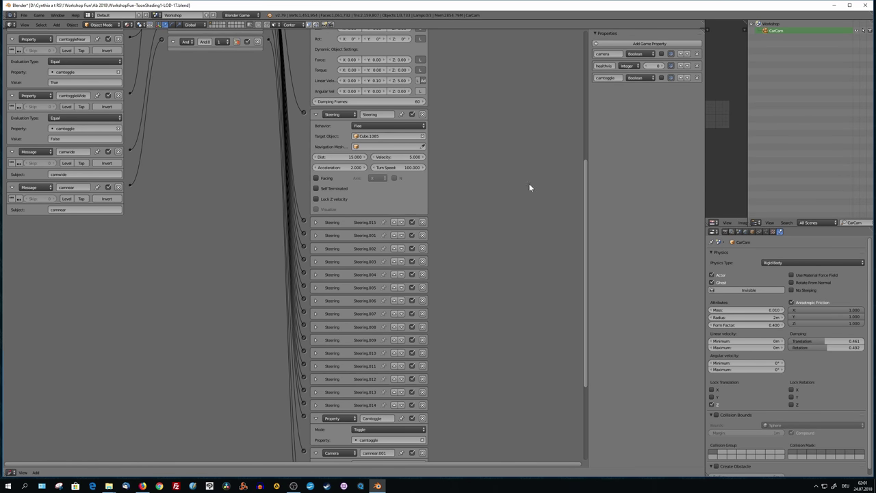
Review the Flee settings of Steering.015 and Steering.001 through Steering.003
left_click_drag(587, 193, 592, 255)
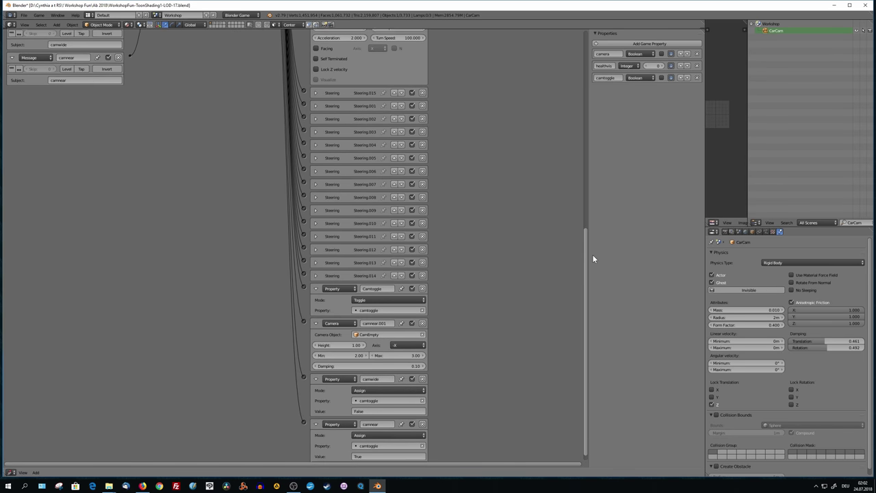
left_click(317, 85)
left_click(317, 85)
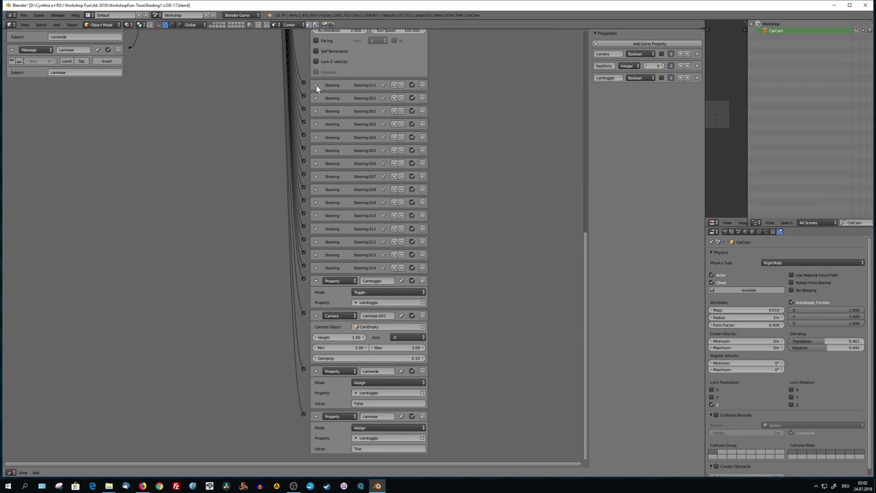
left_click(315, 97)
left_click(316, 98)
left_click(316, 111)
left_click(315, 111)
left_click(316, 124)
left_click(316, 124)
Check the targets of Steering.004, Steering.005 and Steering.010 (Supermarket4)
left_click(315, 138)
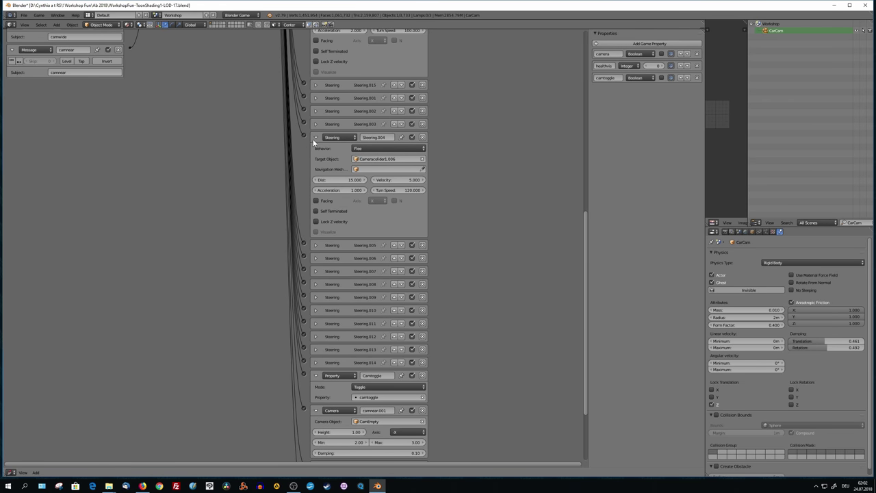
left_click(315, 139)
left_click(315, 149)
left_click(406, 172)
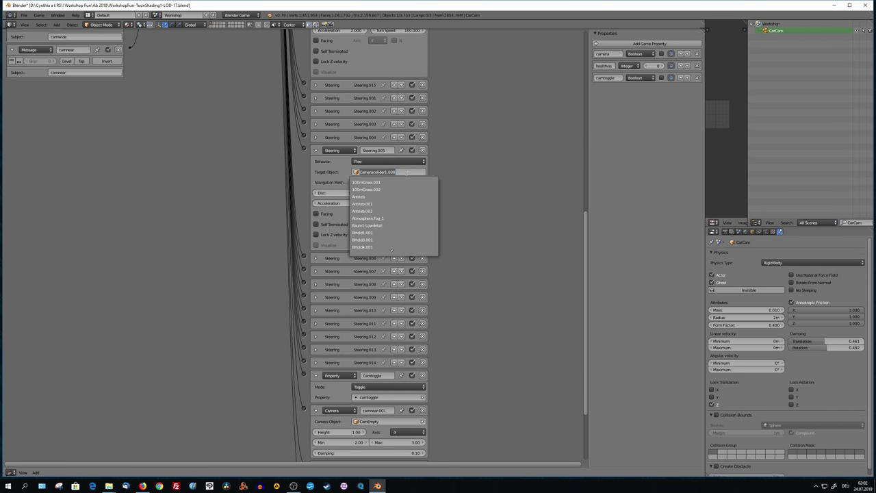
left_click(316, 152)
left_click(317, 215)
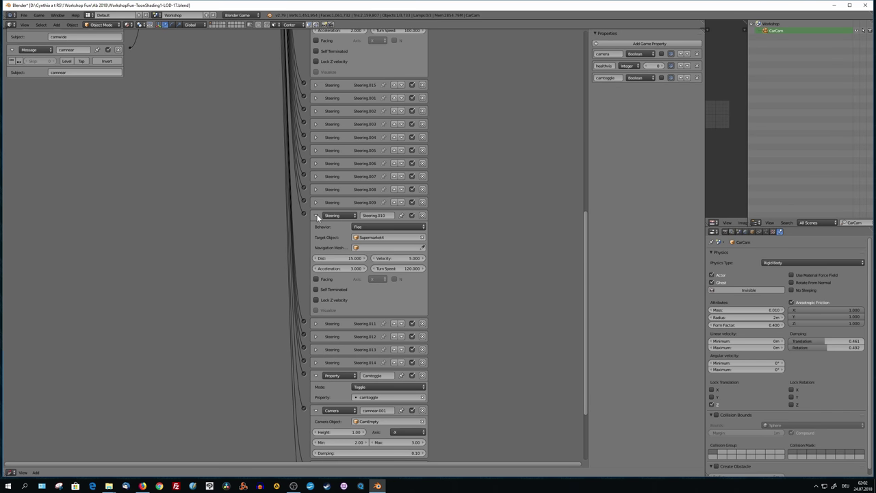
left_click(317, 215)
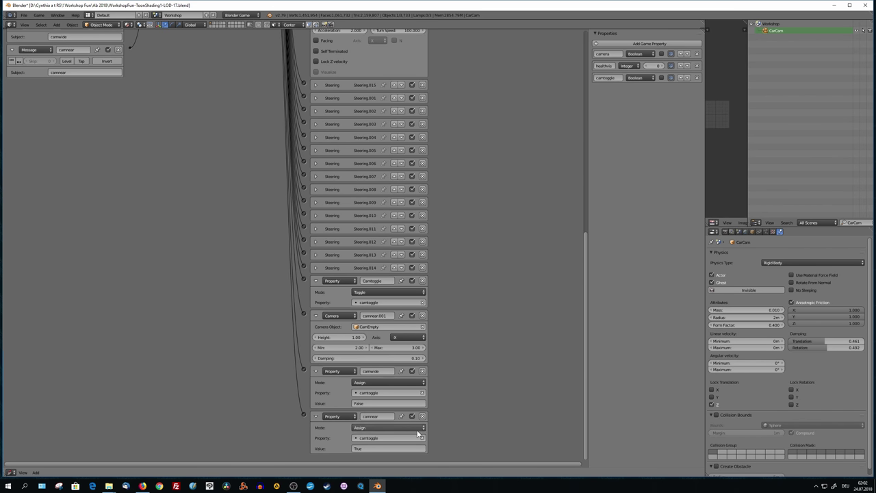
Link an And controller to the camcollide sensor and confirm the camtoggle game property name
left_click_drag(586, 405, 593, 209)
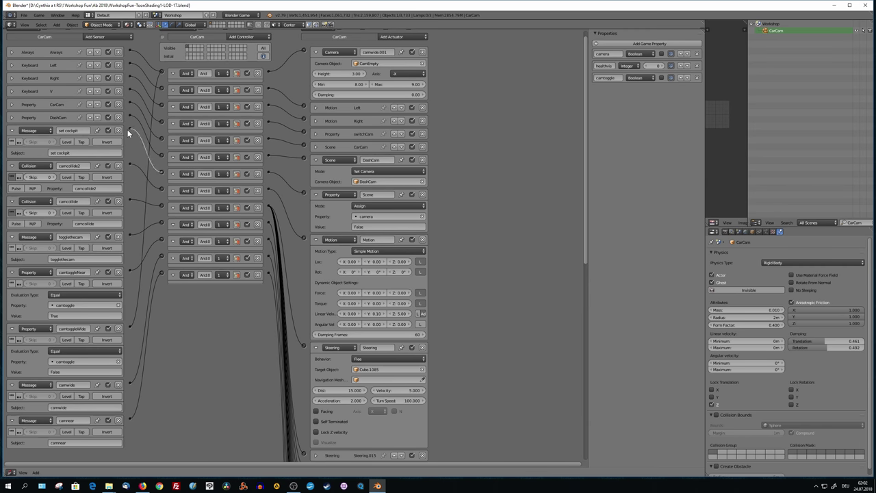
left_click_drag(162, 205, 127, 201)
left_click(618, 78)
key("Home")
key("Return")
scroll(586, 133, "up", 1)
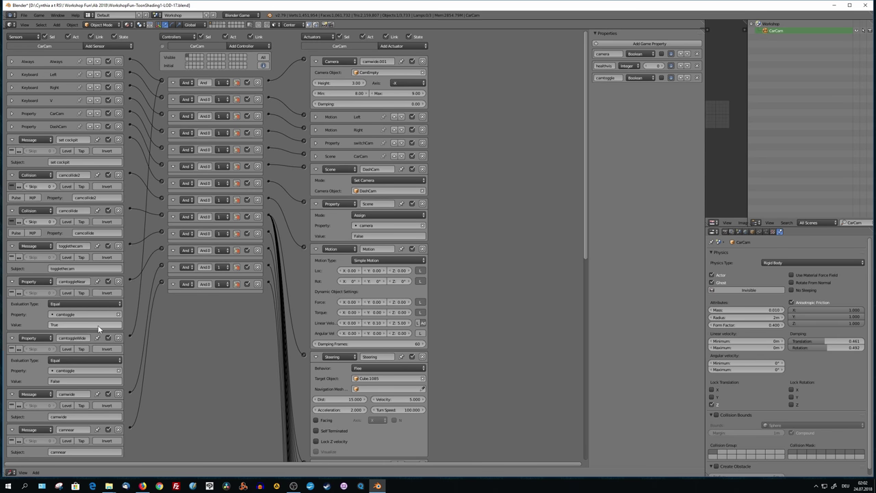
Keep the togglethecam sensor as a Message sensor and link it to a controller
left_click(43, 248)
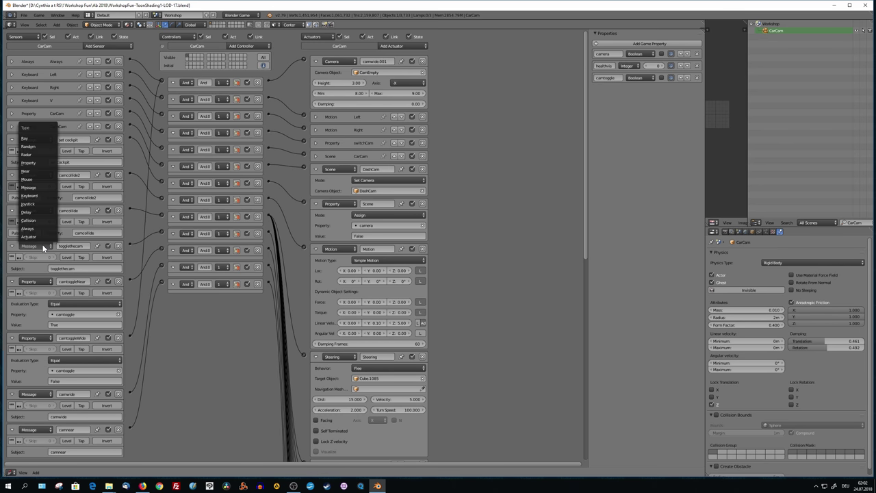
left_click(42, 245)
left_click(105, 269)
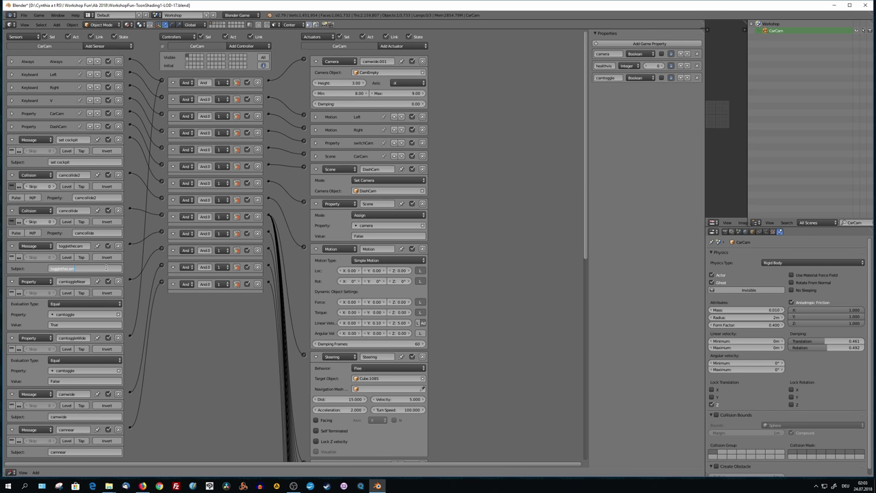
left_click_drag(130, 245, 162, 233)
left_click(270, 235)
Confirm the Camtoggle Property actuator's mode stays Toggle
left_click_drag(588, 240, 595, 331)
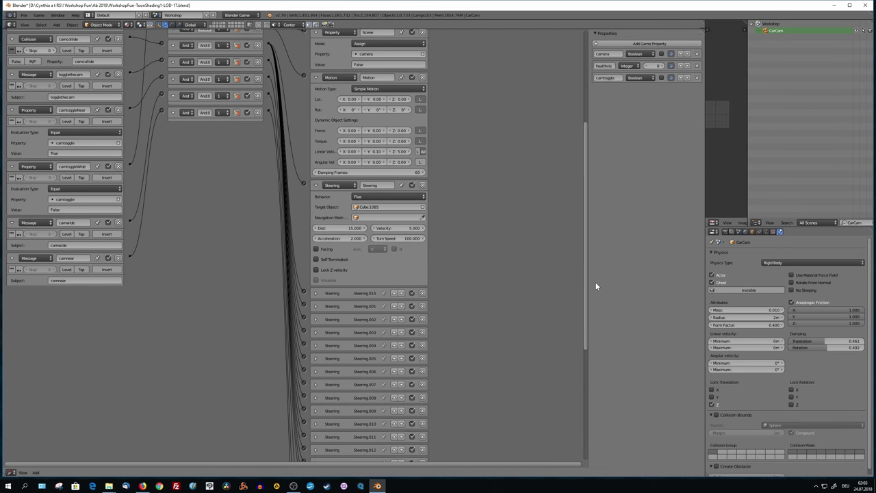
left_click_drag(587, 292, 587, 405)
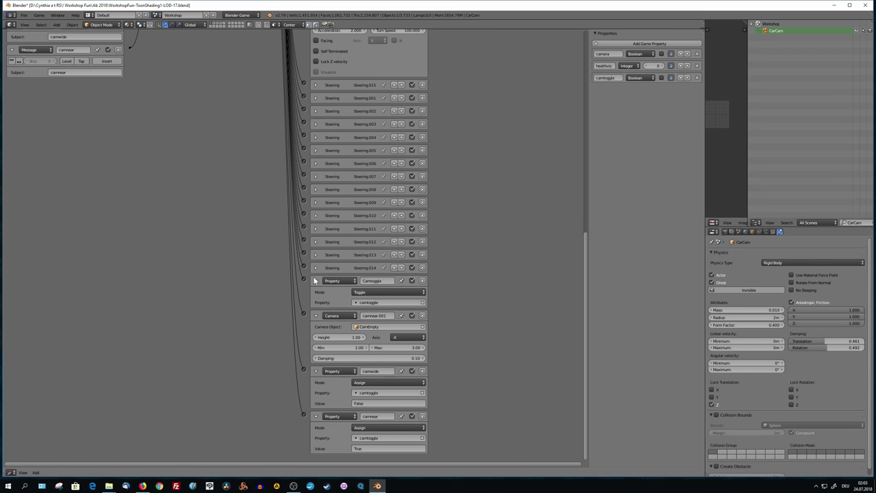
left_click(387, 292)
left_click(386, 293)
left_click_drag(585, 292, 580, 129)
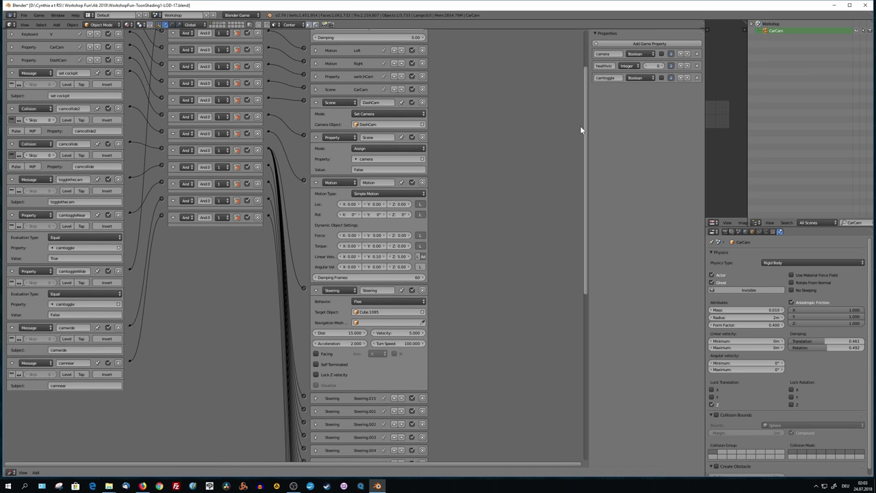
left_click(79, 215)
left_click(82, 271)
left_click(85, 271)
left_click(85, 304)
left_click(89, 296)
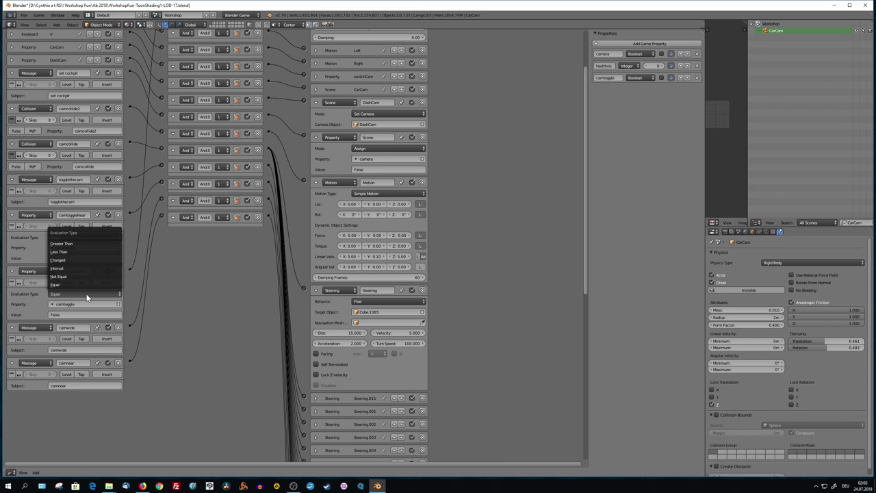
left_click(93, 296)
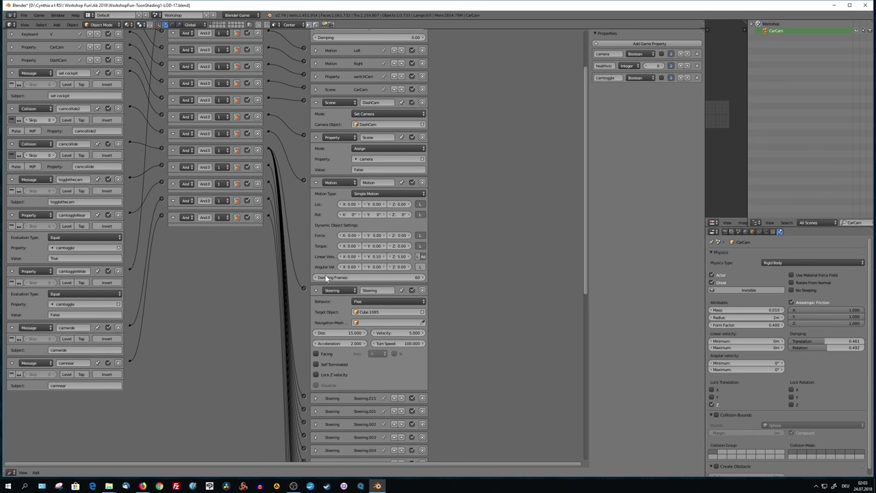
scroll(587, 279, "up", 2)
scroll(585, 281, "up", 1)
scroll(586, 281, "up", 2)
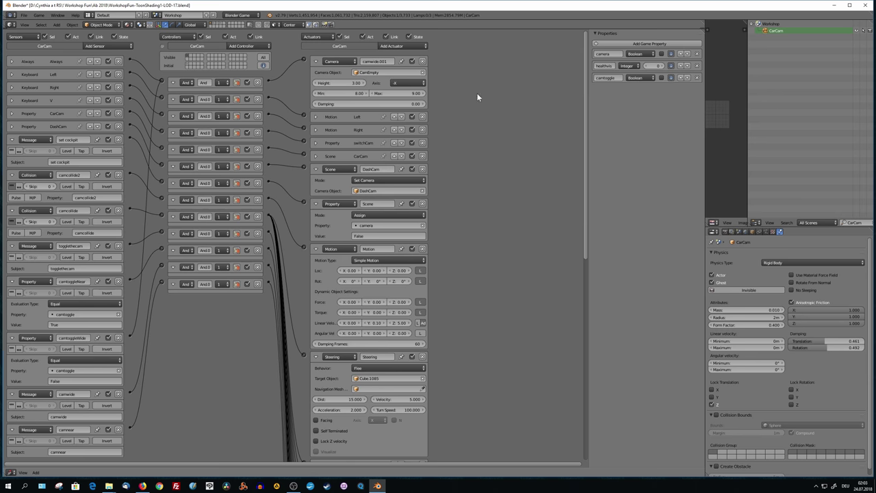
Set the Camera actuator's axis to X and verify it follows CamEmpty
left_click(417, 83)
left_click(408, 69)
scroll(586, 135, "down", 1)
mouse_move(586, 135)
left_mouse_down()
mouse_move(583, 283)
mouse_move(163, 207)
left_mouse_up()
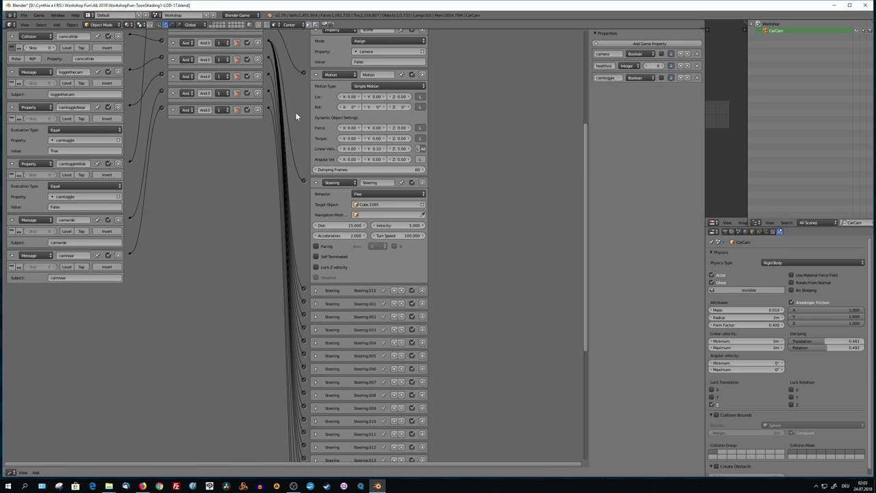
left_click_drag(587, 296, 586, 419)
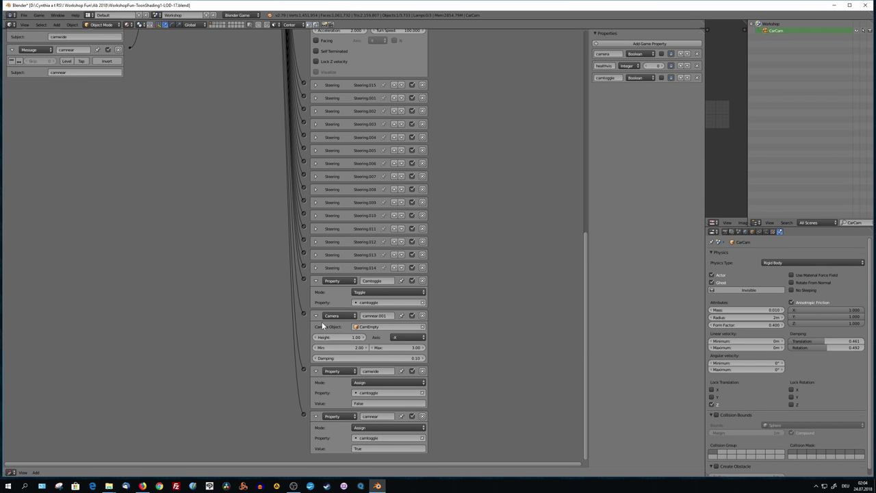
scroll(322, 314, "up", 2)
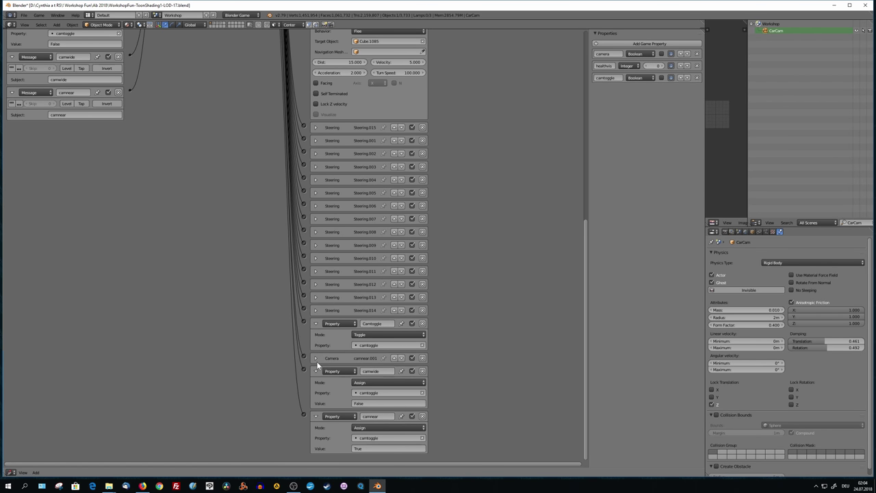
left_click(363, 370)
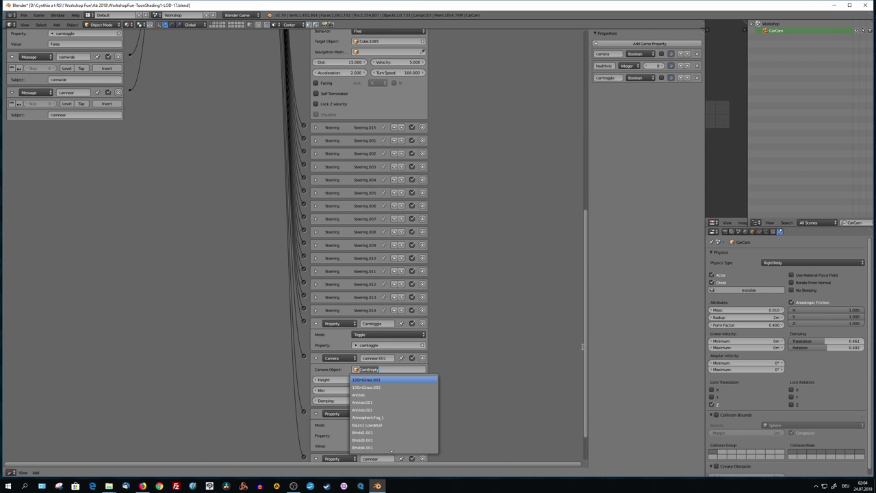
scroll(587, 377, "down", 2)
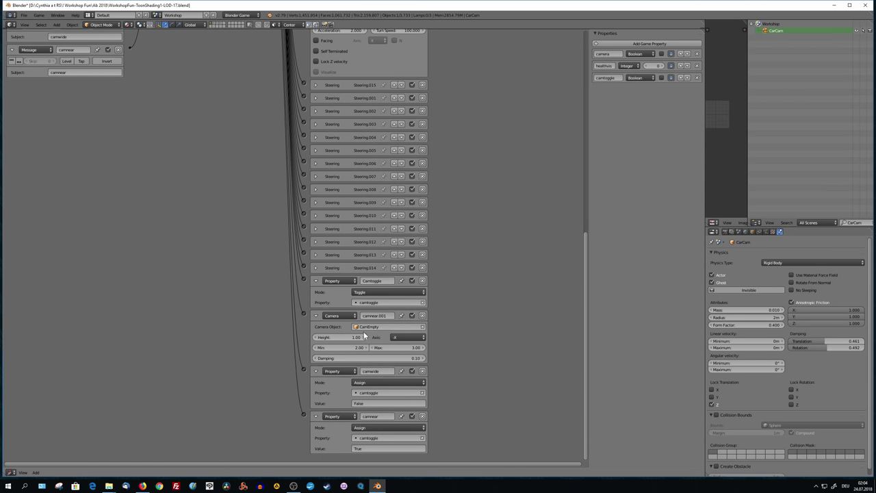
Have camwide assign camtoggle False and camnear assign the camtoggle property
left_click(372, 403)
key("Return")
left_click(389, 438)
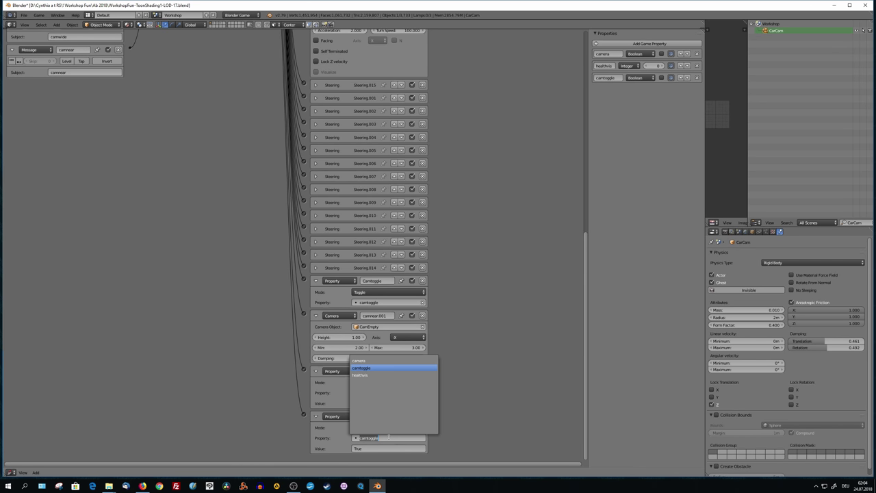
key("Return")
left_click(370, 449)
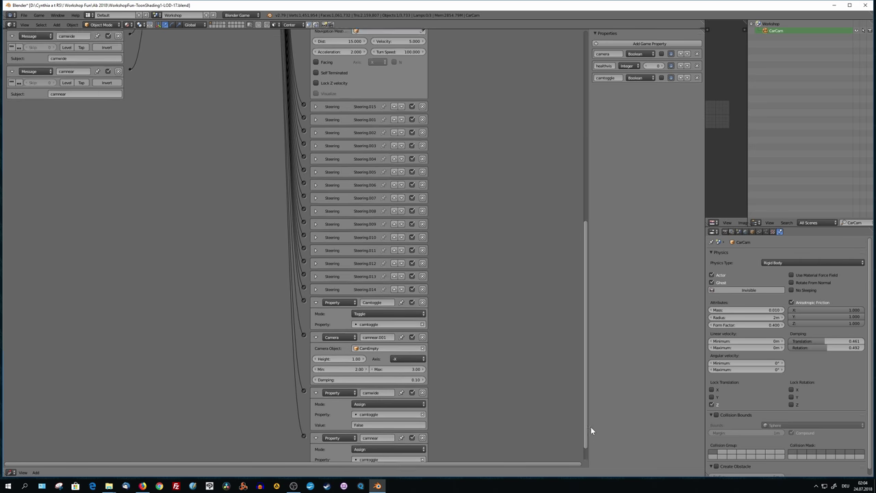
left_click_drag(586, 440, 590, 422)
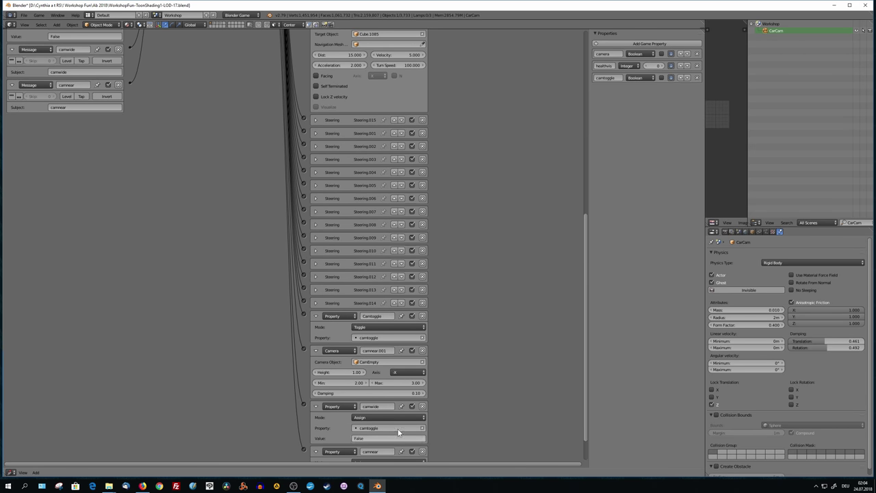
left_click_drag(589, 384, 610, 223)
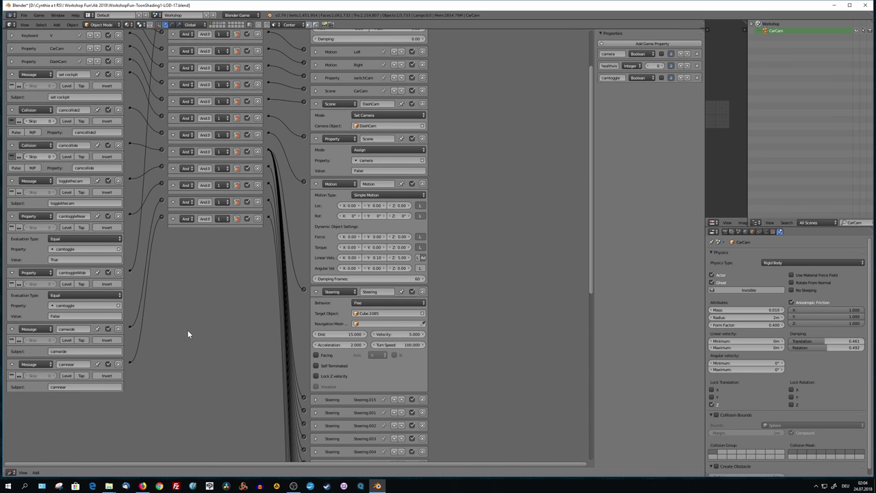
Edit the camwide and camnear Message sensor subjects, then restore the 3D viewport above the logic
left_click(35, 365)
left_click(43, 365)
left_click(68, 351)
left_click(77, 390)
left_click(77, 388)
mouse_move(590, 237)
left_mouse_down()
mouse_move(593, 252)
mouse_move(607, 165)
left_mouse_up()
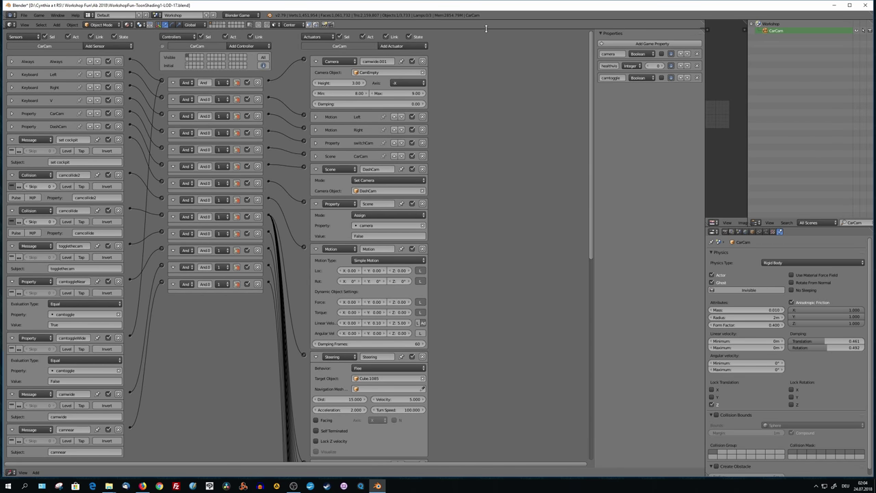
left_click_drag(486, 30, 511, 413)
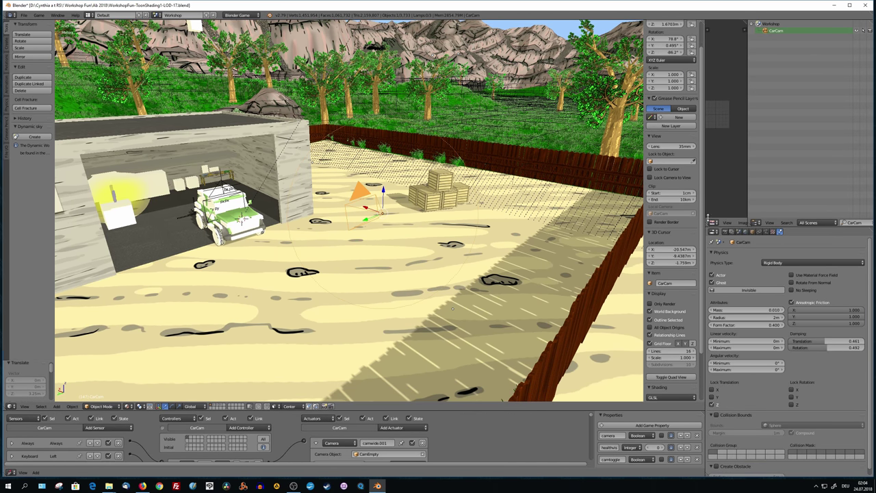
Check CarCam's Object and Physics settings, then widen and orbit the view over the yard and road
left_click(752, 233)
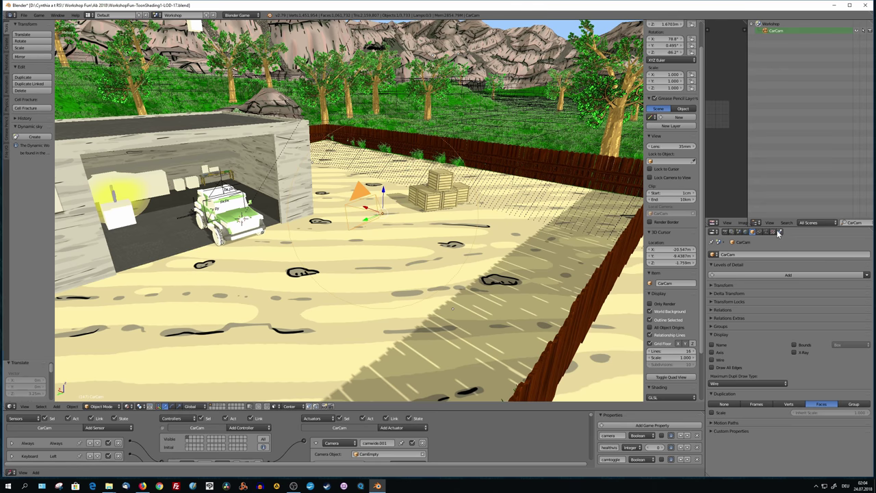
left_click(778, 232)
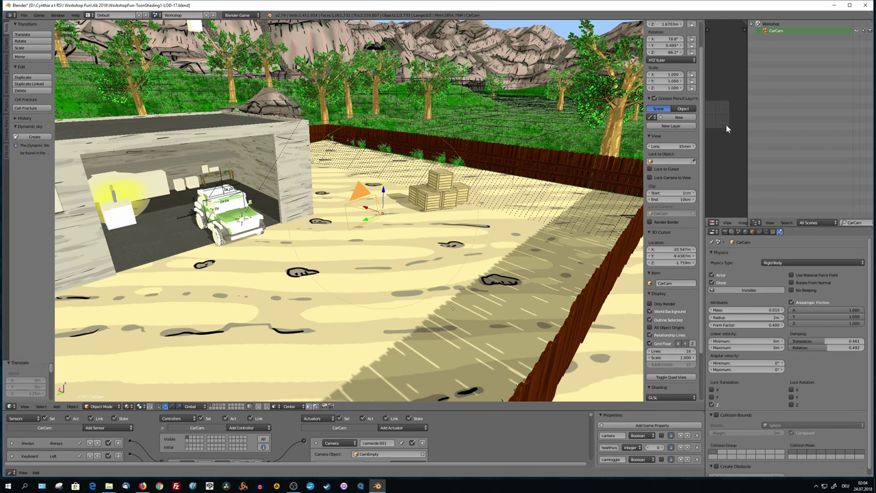
mouse_move(705, 143)
left_mouse_down()
mouse_move(720, 142)
mouse_move(710, 146)
left_mouse_up()
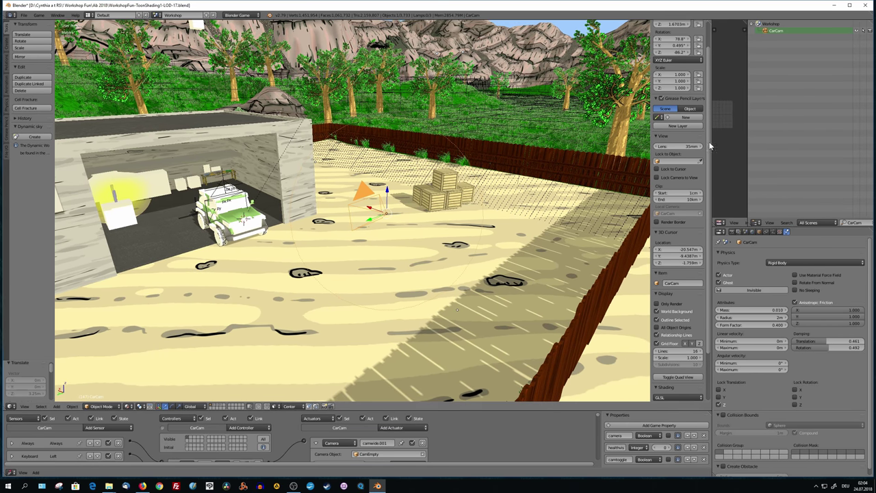
middle_click_drag(403, 174, 361, 200)
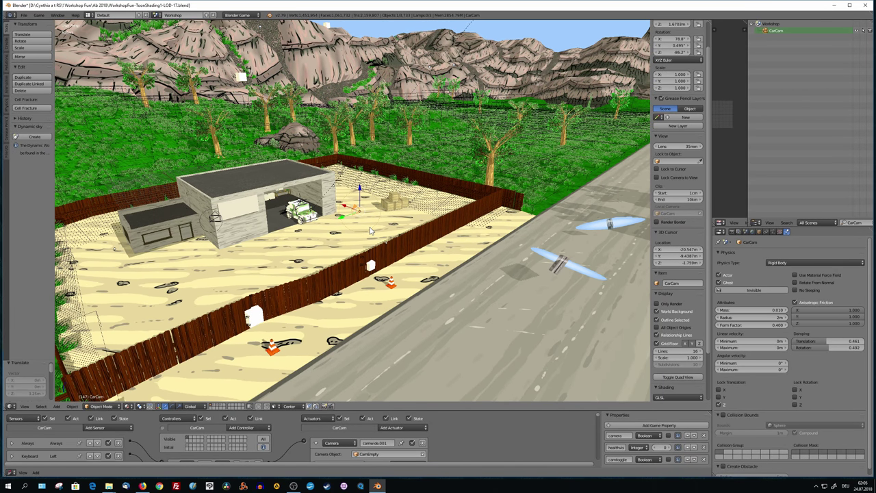
middle_click_drag(282, 219, 239, 230)
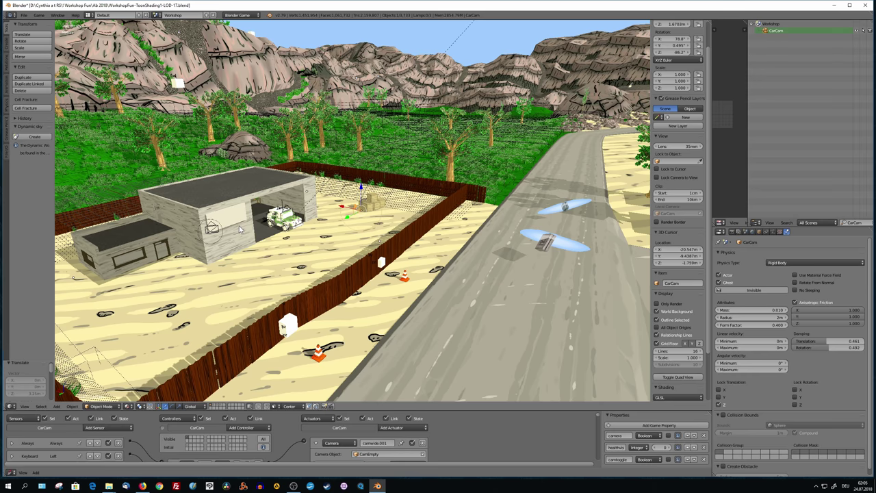
Select the collider box by the garage and confirm its camcollider game property
right_click(239, 230)
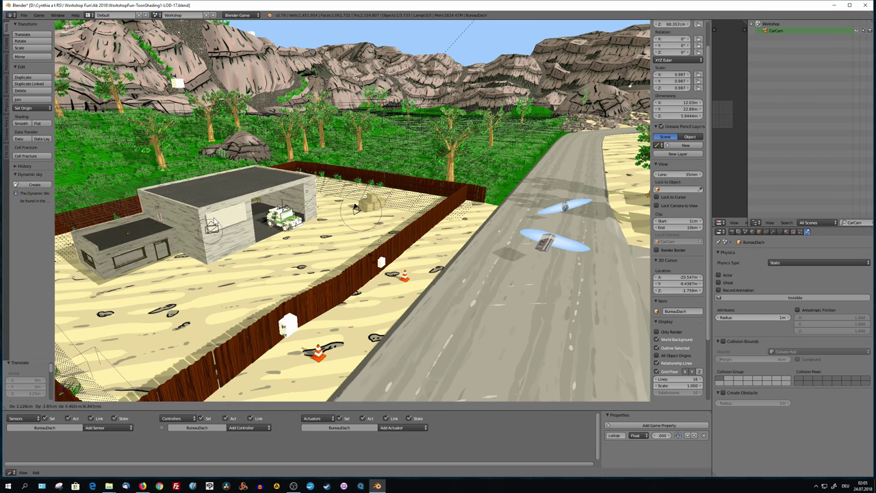
scroll(221, 208, "up", 2)
middle_click_drag(221, 208, 269, 196)
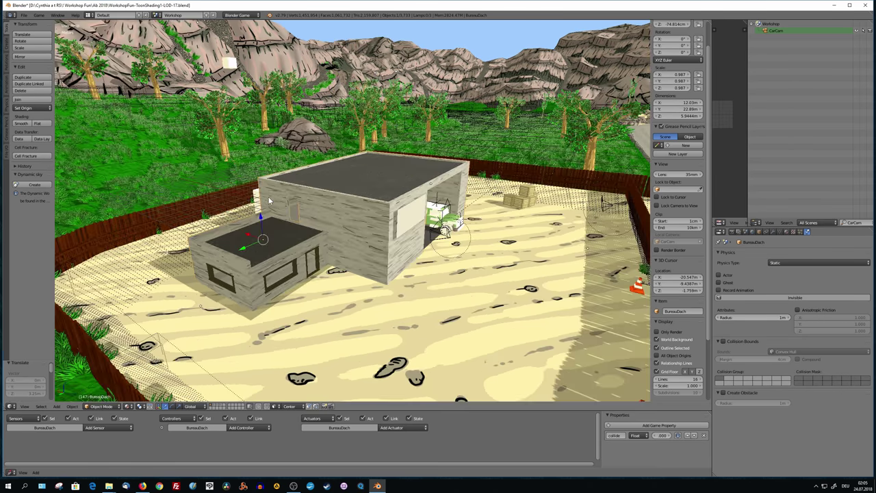
right_click(334, 210)
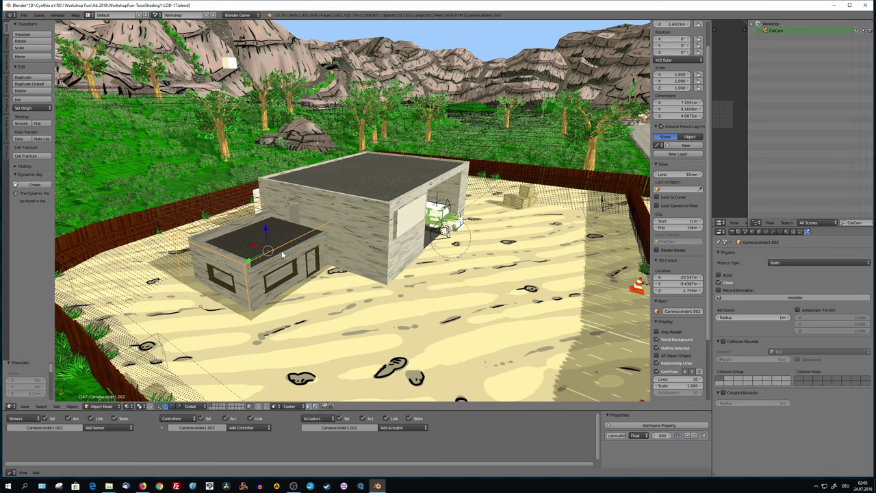
key("g")
right_click(267, 214)
mouse_move(346, 269)
middle_mouse_down()
mouse_move(329, 268)
mouse_move(338, 272)
middle_mouse_up()
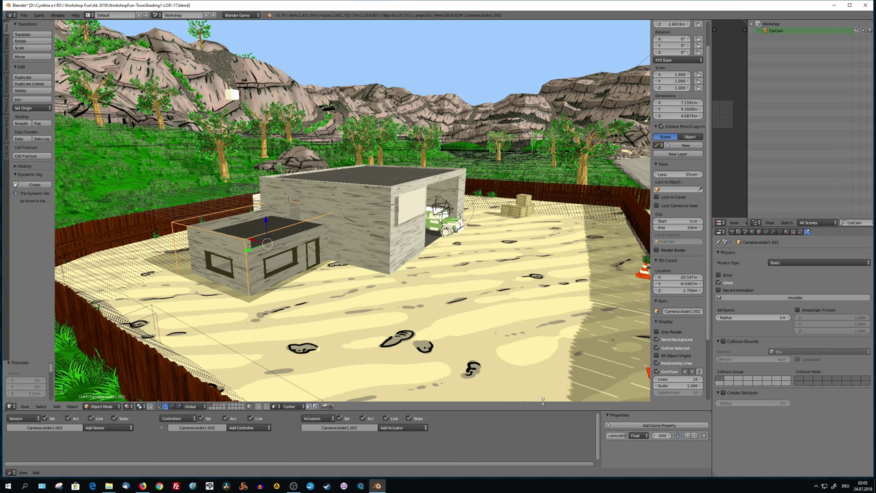
left_click_drag(575, 411, 553, 242)
key("Return")
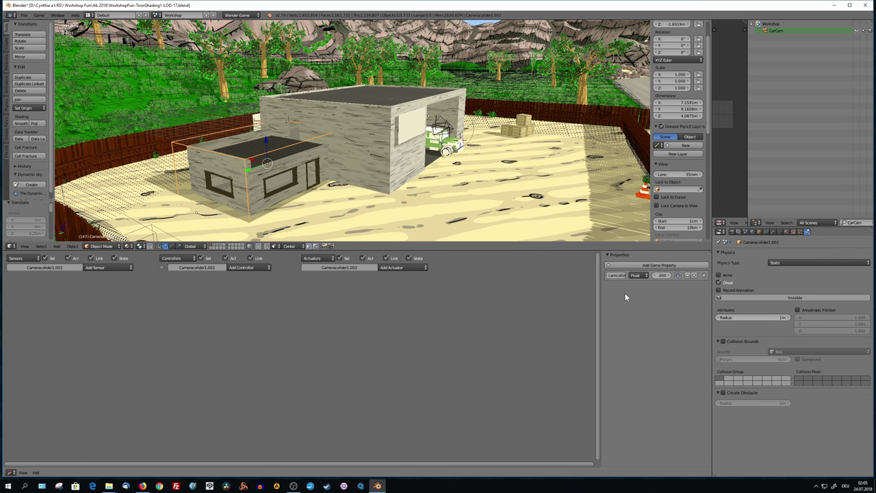
Select glow1 on the workshop roof and frame the view around it
right_click(382, 149)
mouse_move(373, 149)
middle_mouse_down()
mouse_move(273, 145)
mouse_move(390, 169)
middle_mouse_up()
scroll(282, 154, "down", 3)
right_click(390, 170)
key("KP_Decimal")
scroll(412, 202, "down", 8)
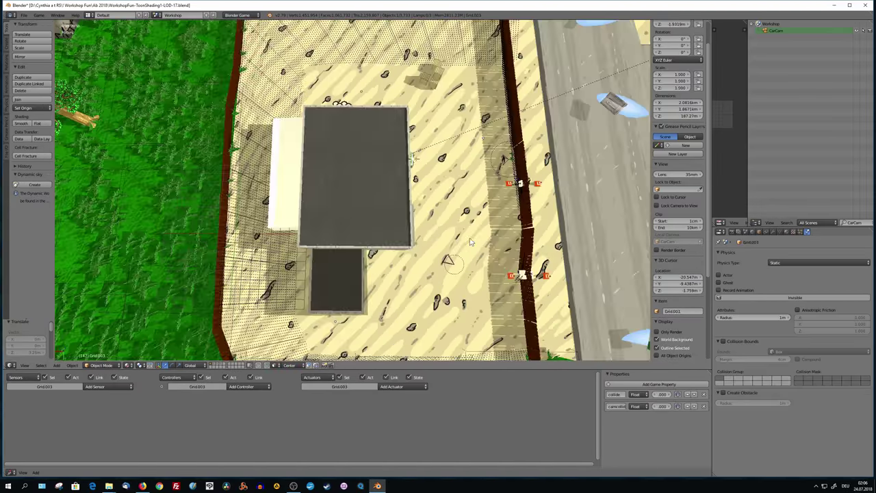
middle_click_drag(412, 201, 346, 209)
Select the workshop's Camcollider box, inspect its camcollider property, and orbit toward the road
right_click(346, 209)
left_click(616, 395)
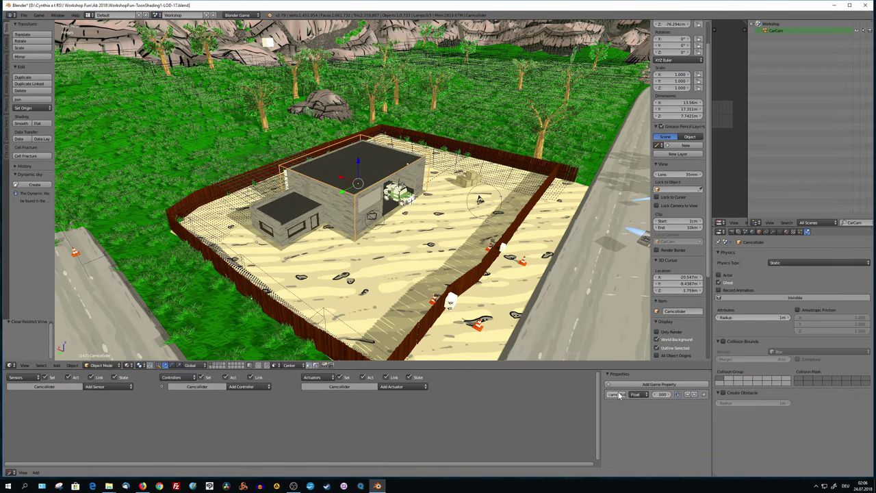
scroll(341, 239, "down", 3)
middle_click_drag(341, 240, 451, 256)
scroll(341, 239, "up", 6)
scroll(427, 258, "up", 2)
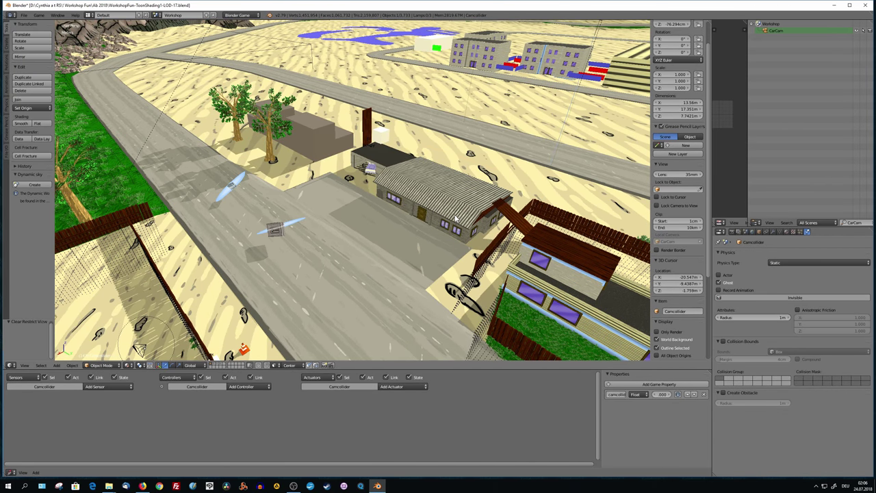
Confirm the camcollide game property on the long roadside building's collider box
right_click(455, 218)
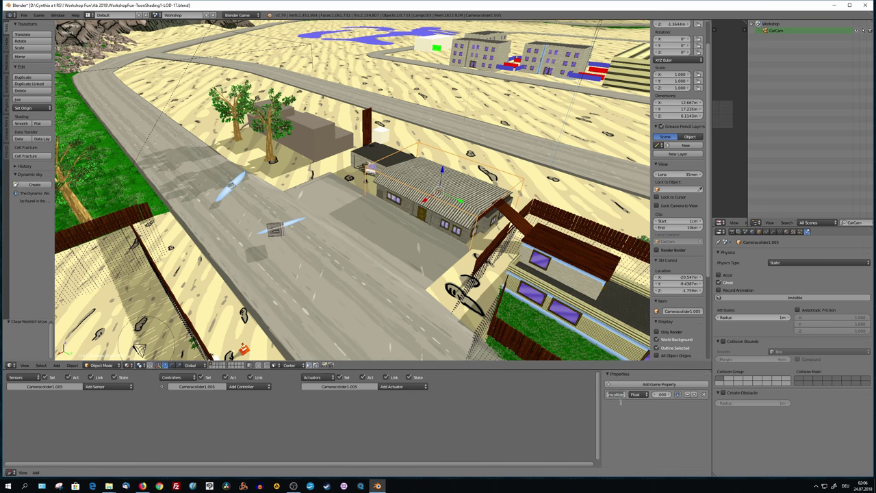
key("Return")
mouse_move(411, 260)
middle_mouse_down()
mouse_move(133, 251)
mouse_move(388, 167)
middle_mouse_up()
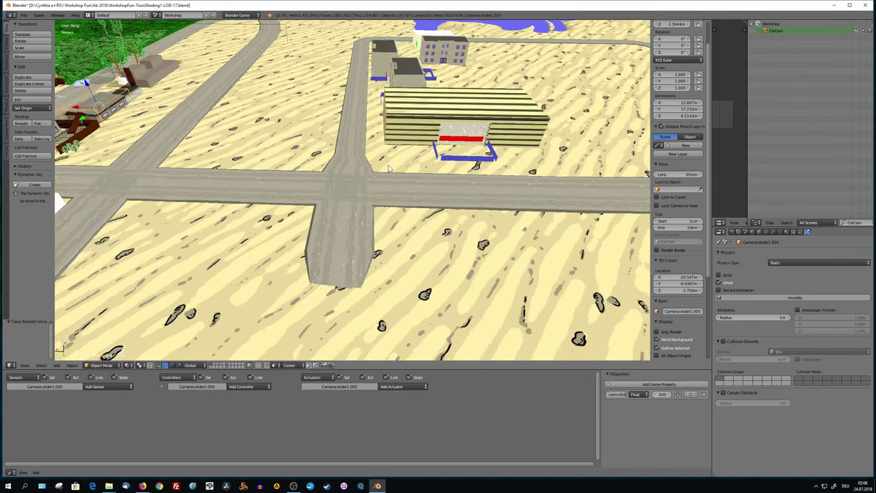
mouse_move(388, 168)
middle_mouse_down()
mouse_move(394, 195)
mouse_move(365, 135)
middle_mouse_up()
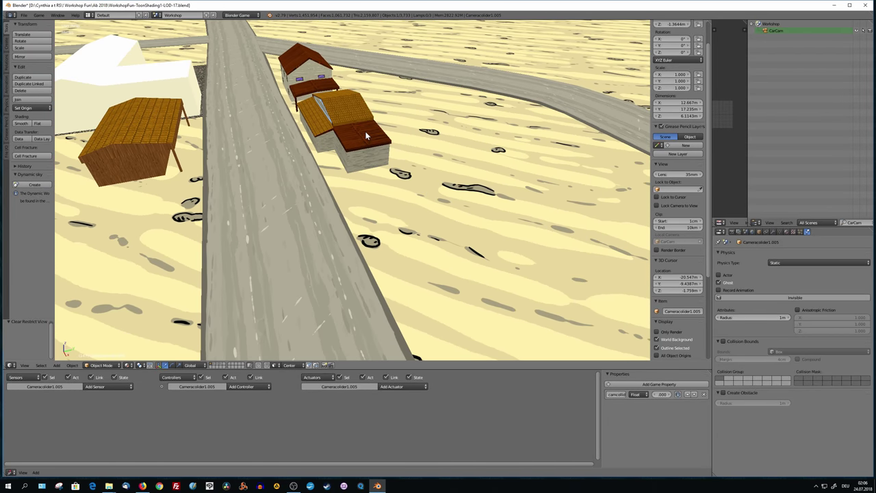
Select House2 and check its game property name, then select Grid.003
right_click(365, 134)
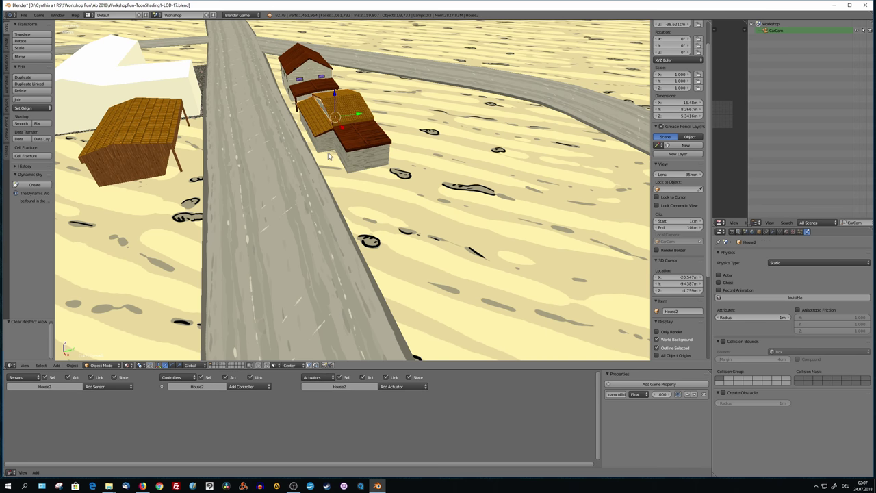
middle_click_drag(370, 150, 314, 162)
middle_click_drag(234, 160, 506, 312)
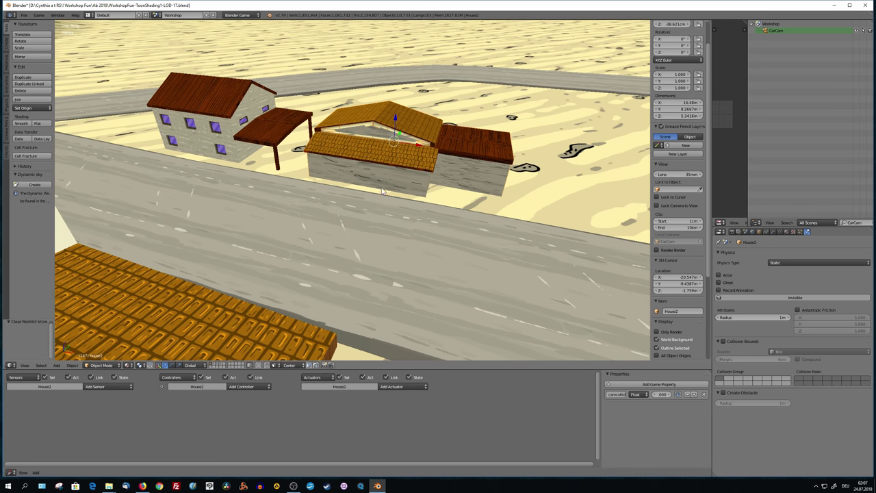
left_click(616, 395)
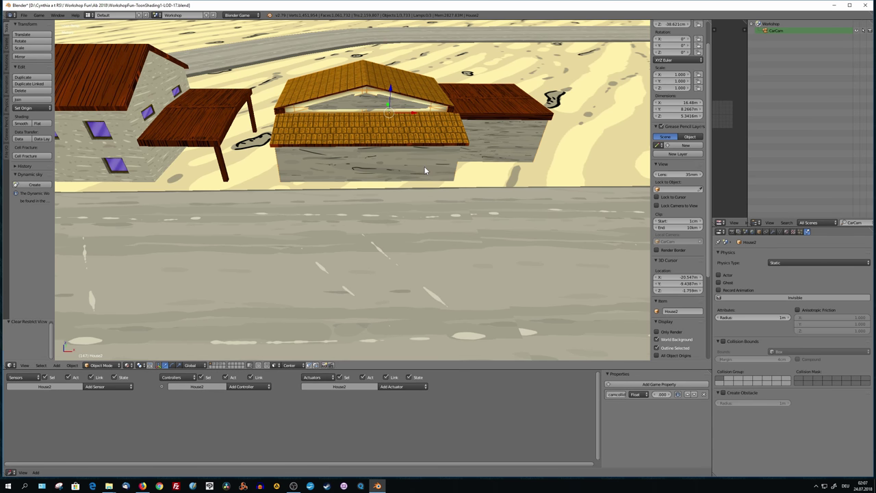
right_click(367, 212)
key("p")
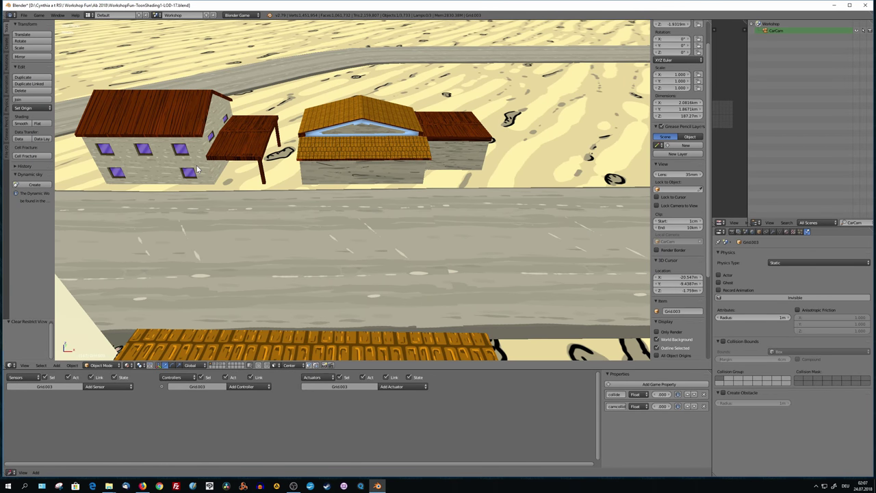
Confirm camcollide on the left house's collider, start the game, and check the road's properties
right_click(321, 249)
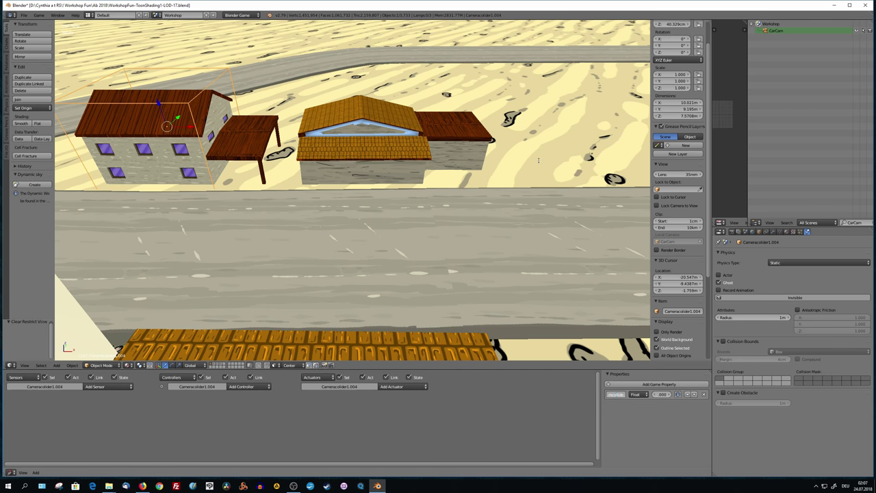
key("Return")
right_click(559, 228)
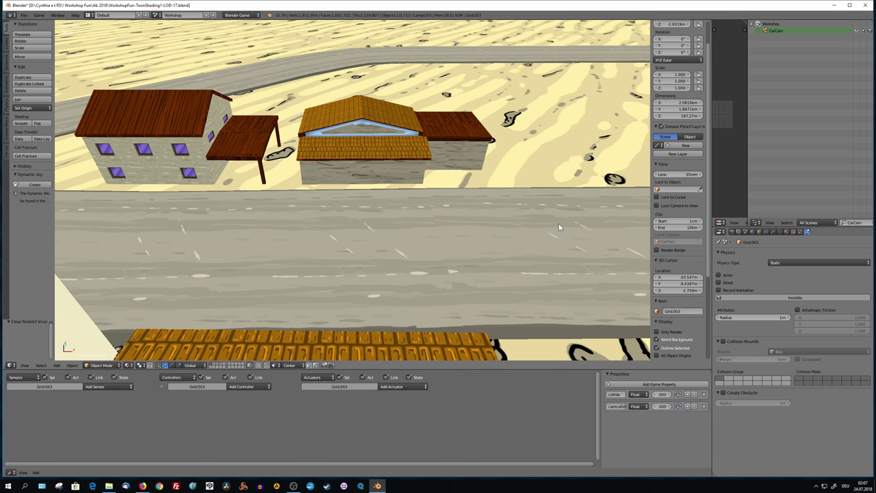
key("p")
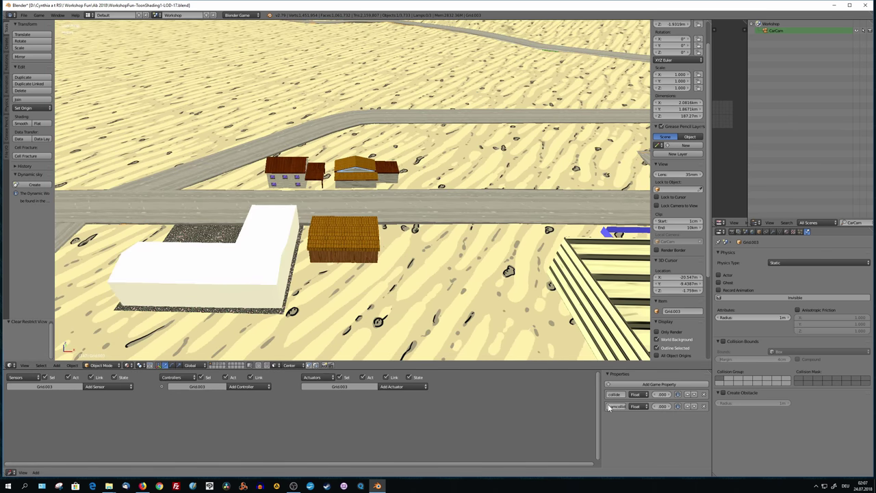
left_click(611, 408)
Orbit over the houses and road junction toward the striped building
middle_click_drag(411, 226, 335, 248)
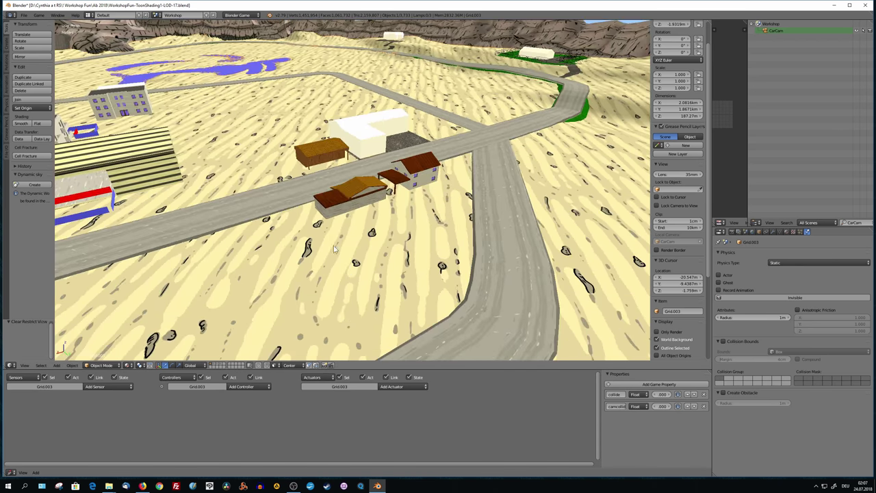
scroll(226, 245, "down", 2)
middle_click_drag(178, 243, 444, 240)
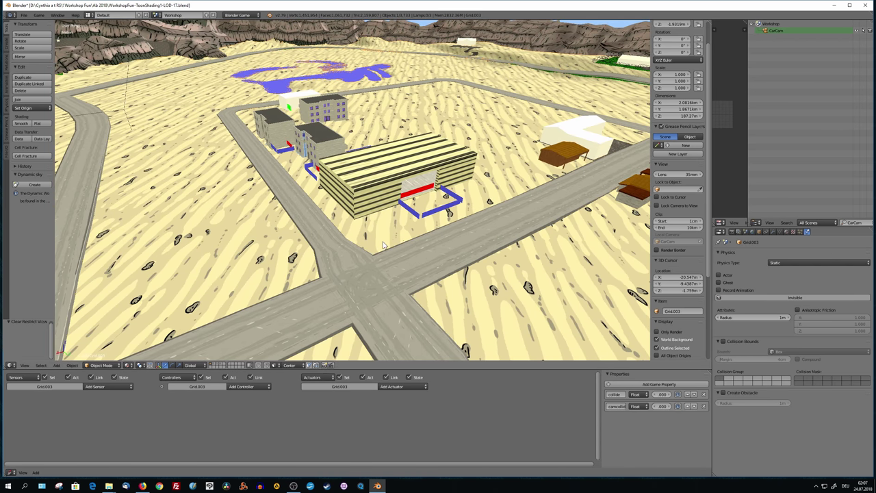
scroll(383, 245, "up", 3)
middle_click_drag(383, 245, 379, 226)
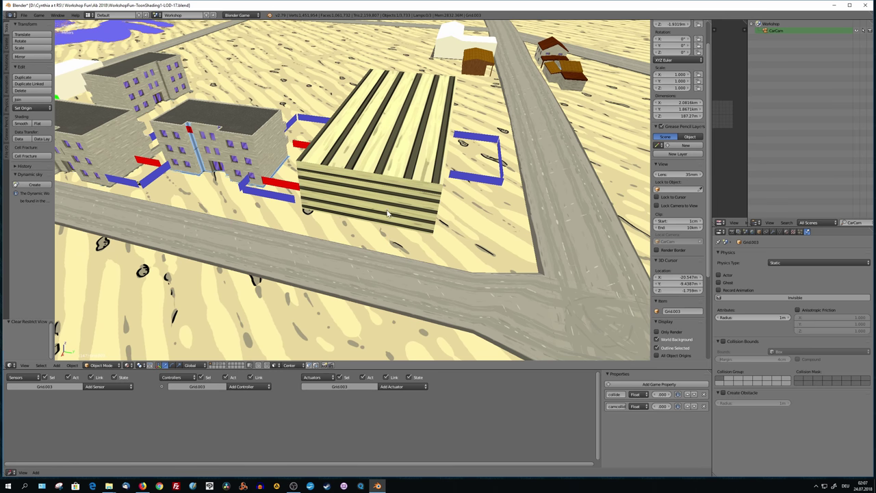
Select and inspect the striped supermarket building's sections, including Supermarket4
right_click(449, 244)
mouse_move(472, 239)
middle_mouse_down()
mouse_move(429, 225)
mouse_move(451, 197)
mouse_move(404, 241)
middle_mouse_up()
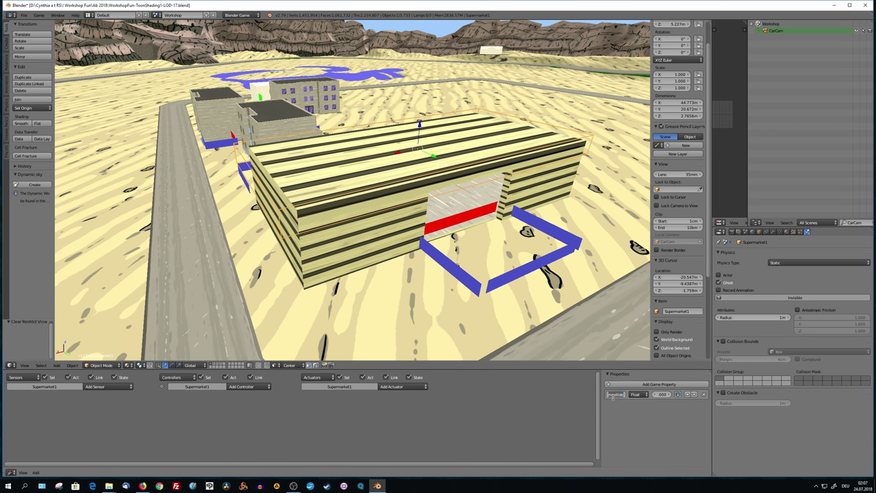
scroll(399, 220, "up", 3)
middle_click_drag(399, 220, 352, 228)
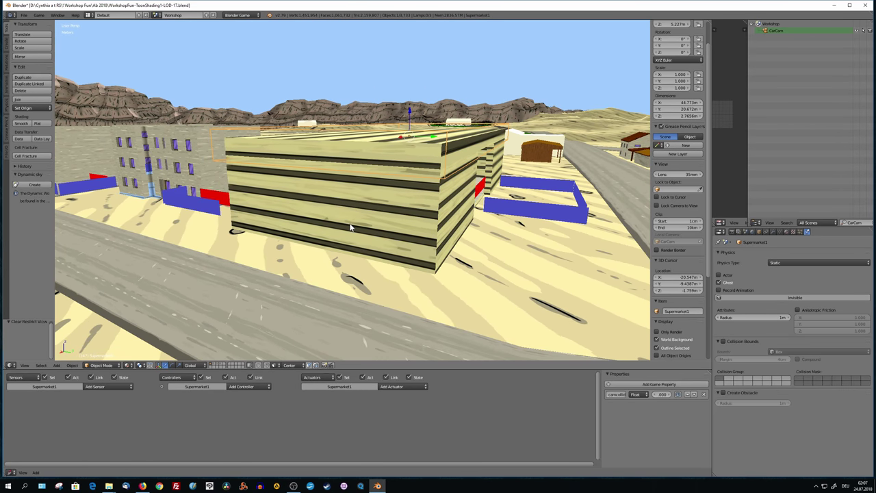
right_click(348, 223)
key("KP_Decimal")
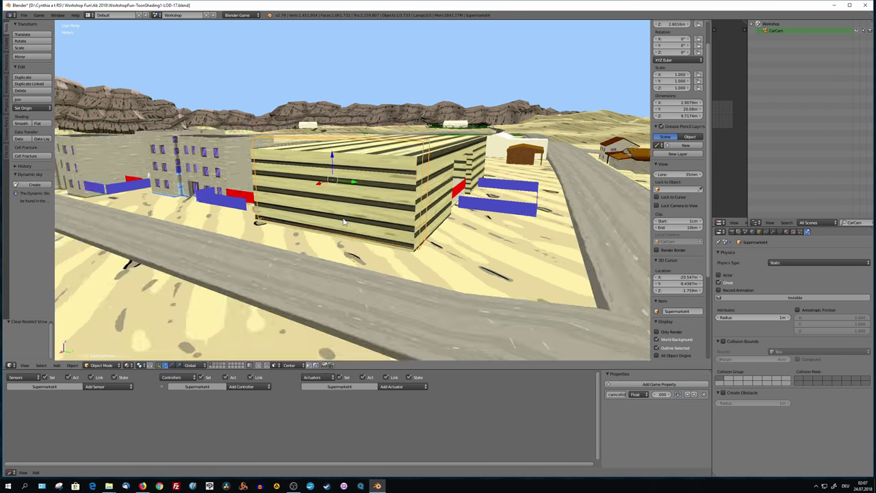
mouse_move(320, 233)
middle_mouse_down()
mouse_move(367, 274)
mouse_move(317, 262)
mouse_move(365, 263)
middle_mouse_up()
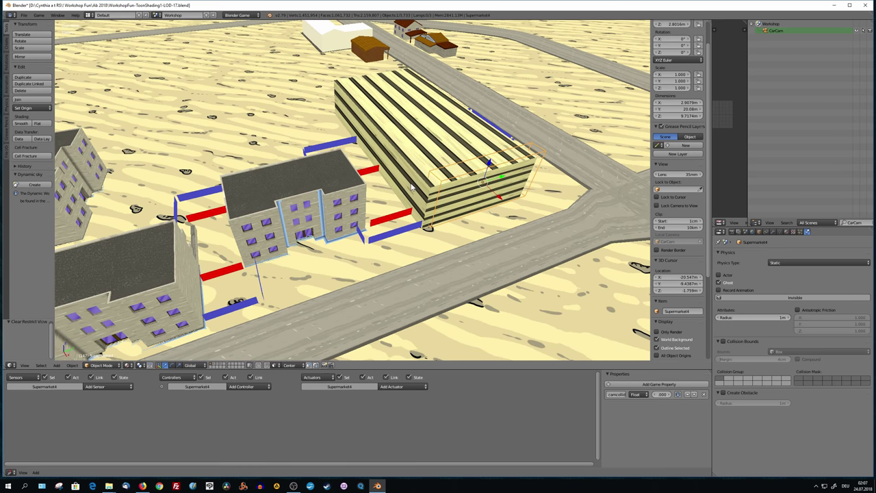
Select Supermarket2, then the apartment collider Cameracolider1.010, and check its camcollide property
right_click(411, 186)
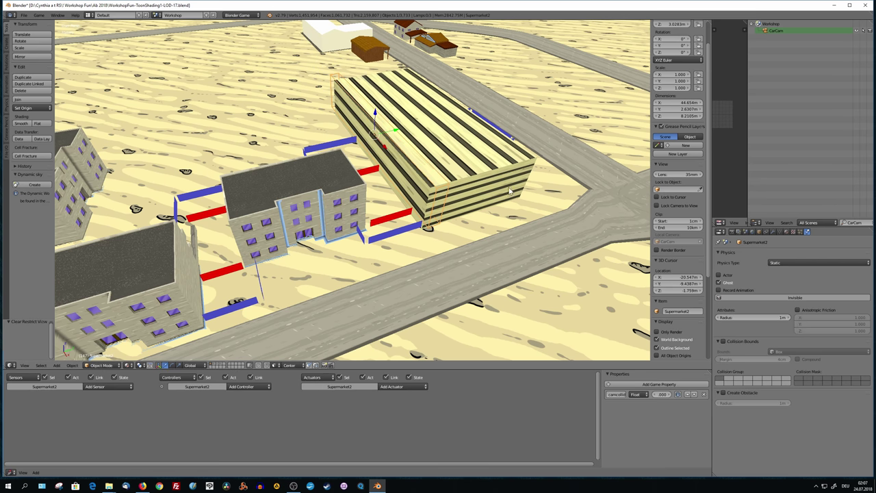
mouse_move(509, 191)
middle_mouse_down()
mouse_move(414, 128)
mouse_move(404, 169)
mouse_move(408, 156)
middle_mouse_up()
scroll(431, 143, "up", 5)
scroll(416, 130, "down", 3)
scroll(416, 130, "down", 5)
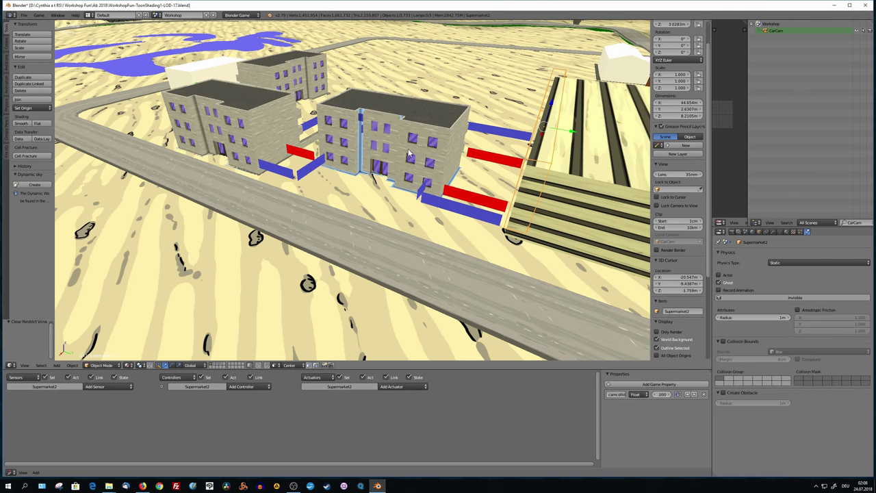
right_click(409, 155)
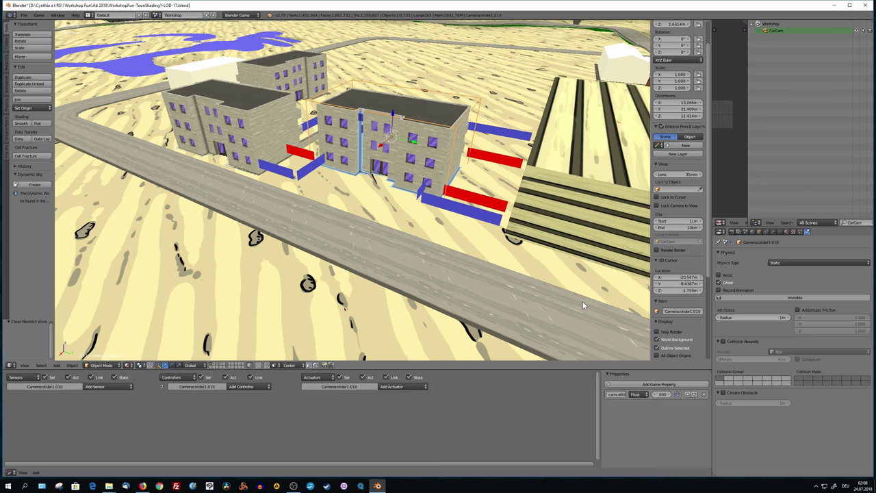
left_click(616, 394)
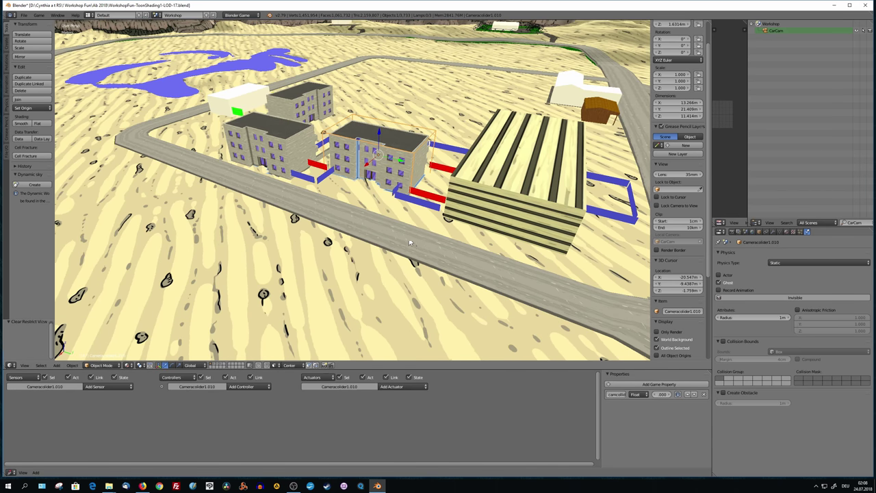
mouse_move(383, 329)
middle_mouse_down()
mouse_move(307, 246)
mouse_move(394, 217)
middle_mouse_up()
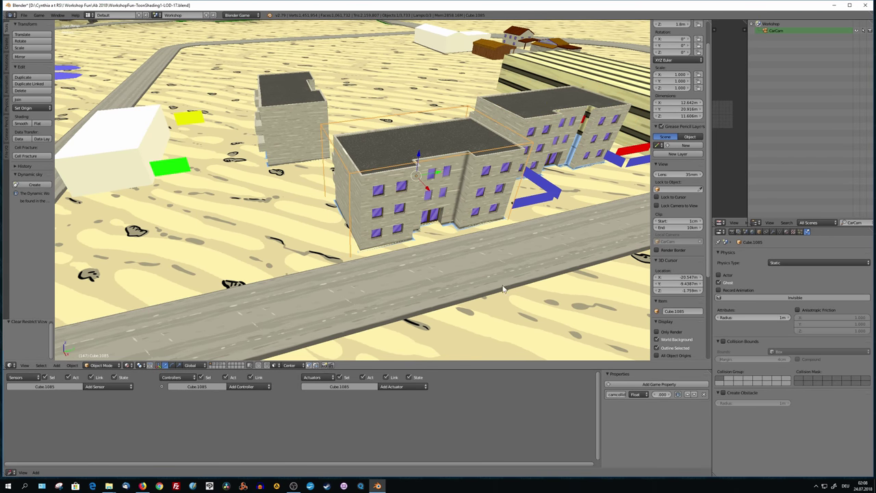
Compare the object and physics settings of apartment buildings Cube.1085 and Cameracolider1.010
right_click(483, 232)
left_click(759, 233)
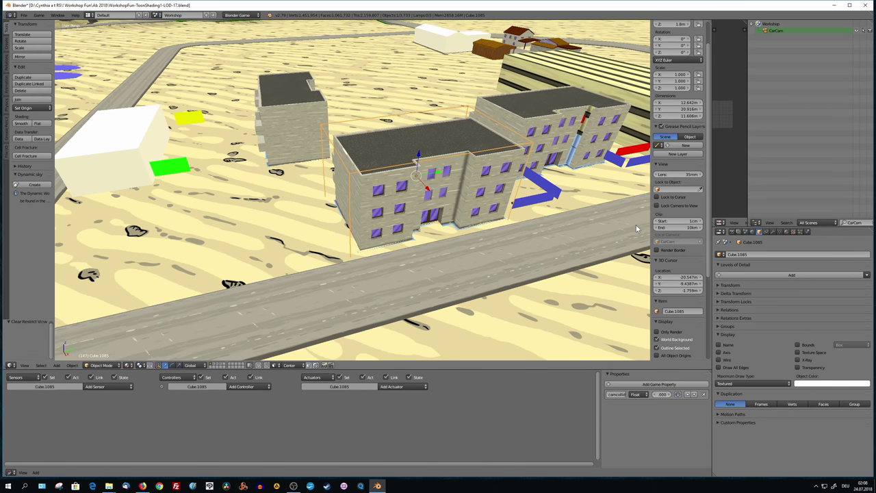
right_click(541, 126)
left_click(766, 254)
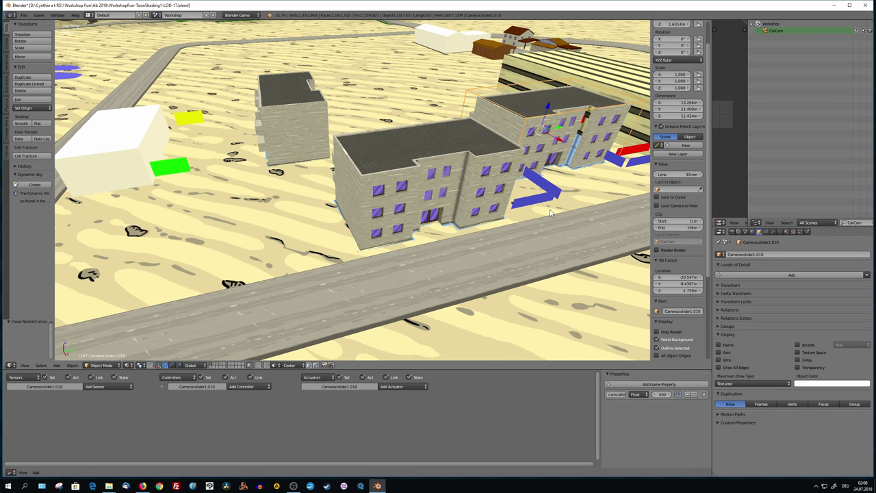
middle_click_drag(543, 202, 548, 222)
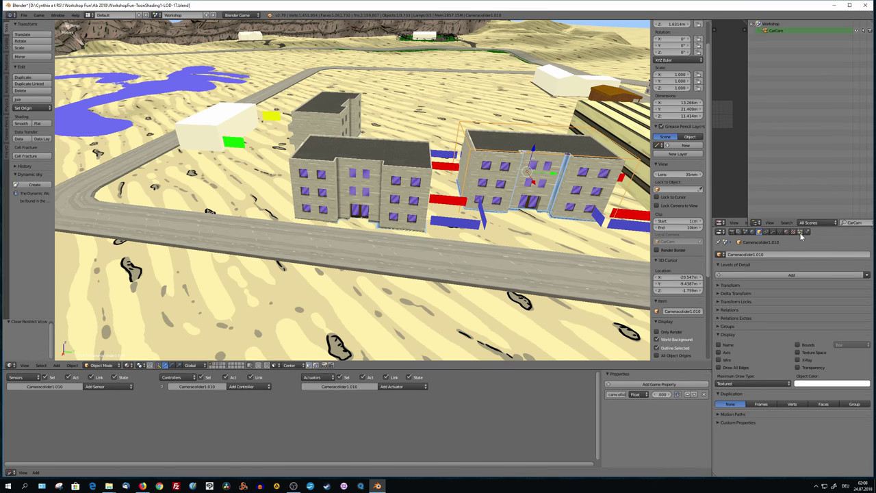
left_click(807, 232)
mouse_move(493, 233)
middle_mouse_down()
mouse_move(518, 242)
mouse_move(381, 163)
middle_mouse_up()
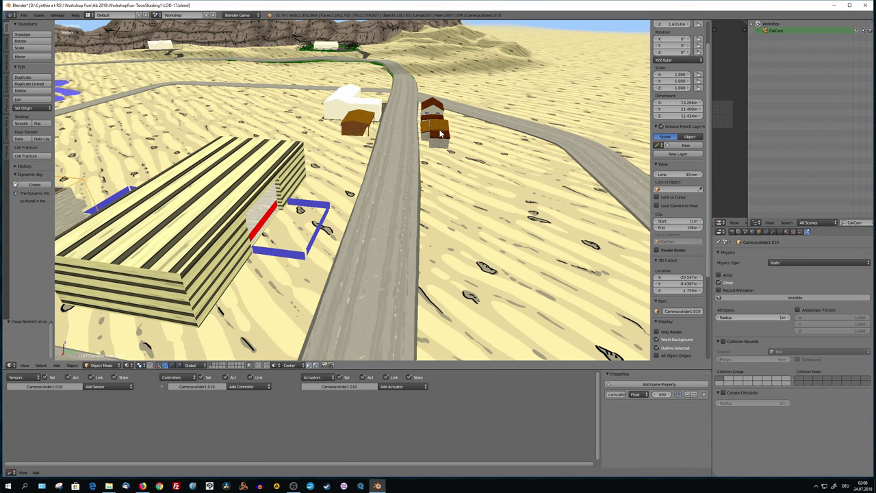
Check House2's physics type, then select a blue Camtoggler plane by the apartments
right_click(451, 138)
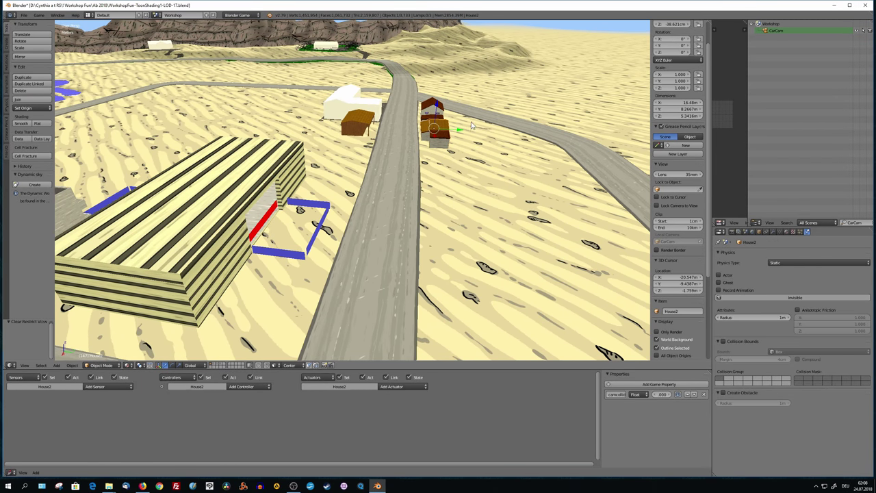
left_click(804, 265)
middle_click_drag(476, 203, 510, 192)
scroll(495, 204, "up", 2)
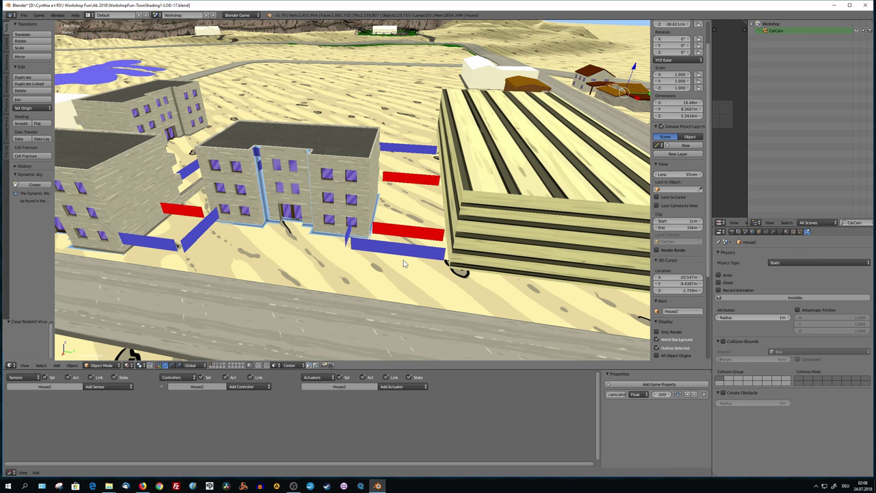
right_click(452, 281)
mouse_move(458, 284)
middle_mouse_down()
mouse_move(487, 283)
mouse_move(480, 277)
middle_mouse_up()
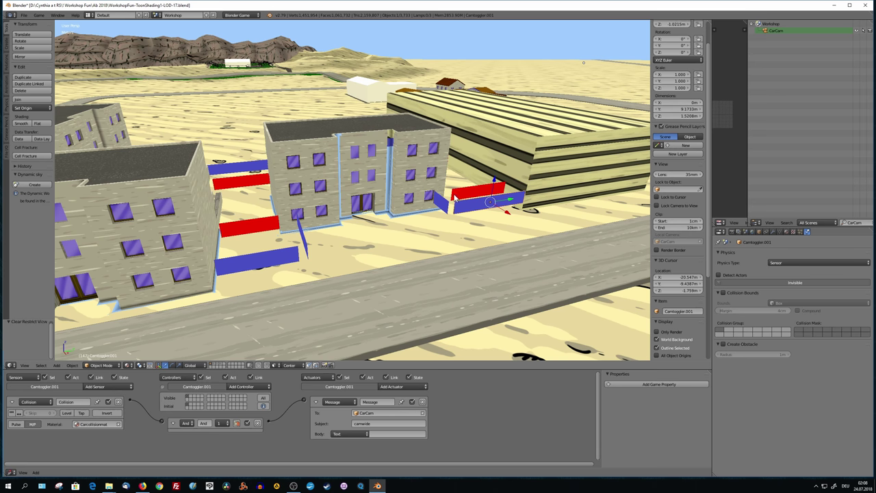
right_click(434, 204)
middle_click_drag(499, 203, 486, 236)
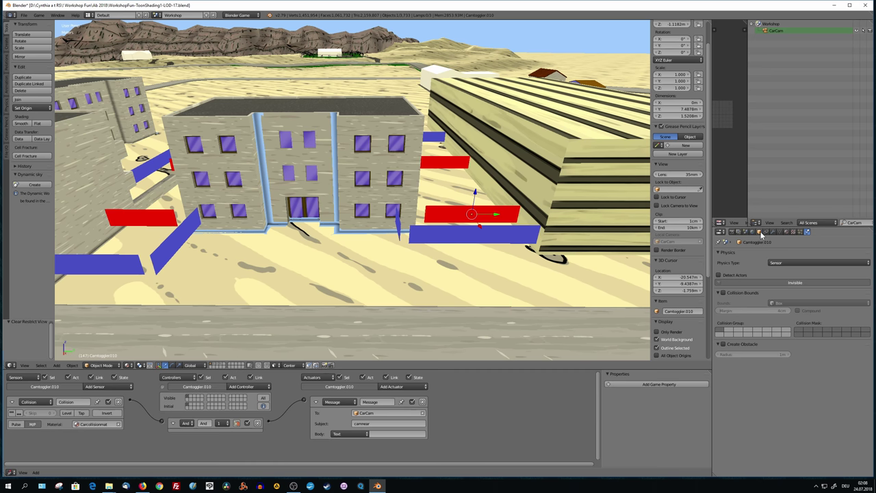
left_click(786, 231)
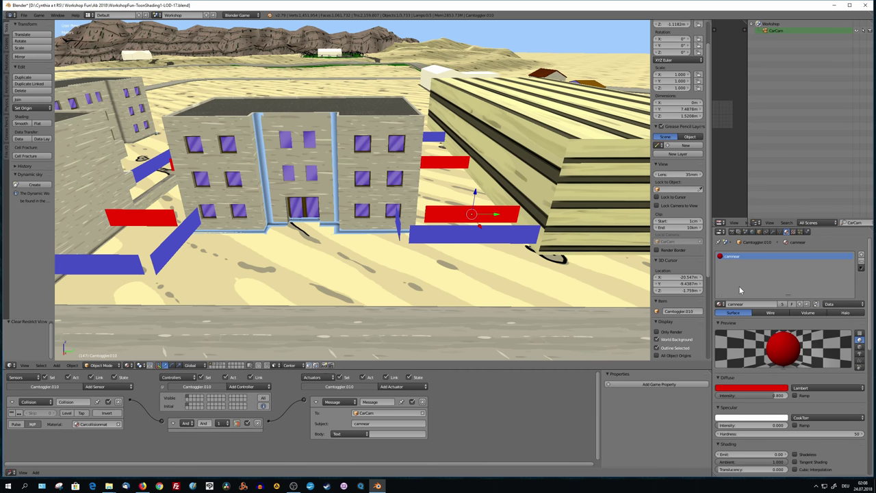
left_click(751, 303)
left_click(500, 235)
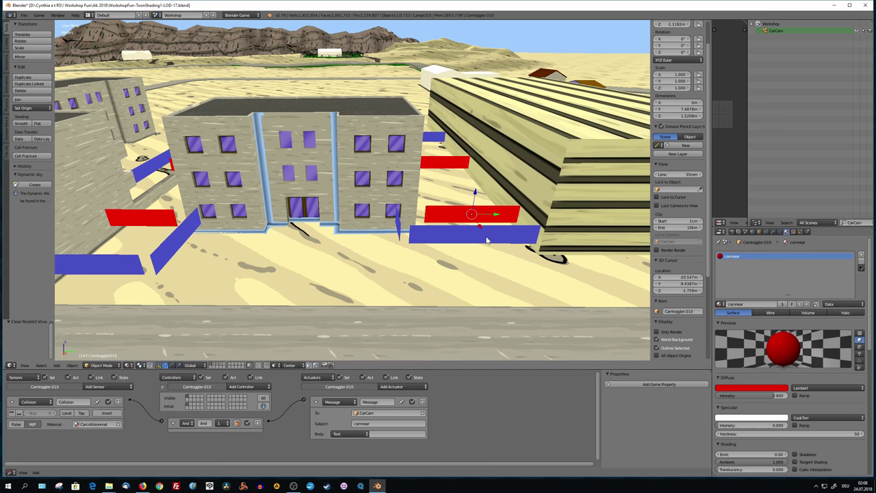
right_click(485, 239)
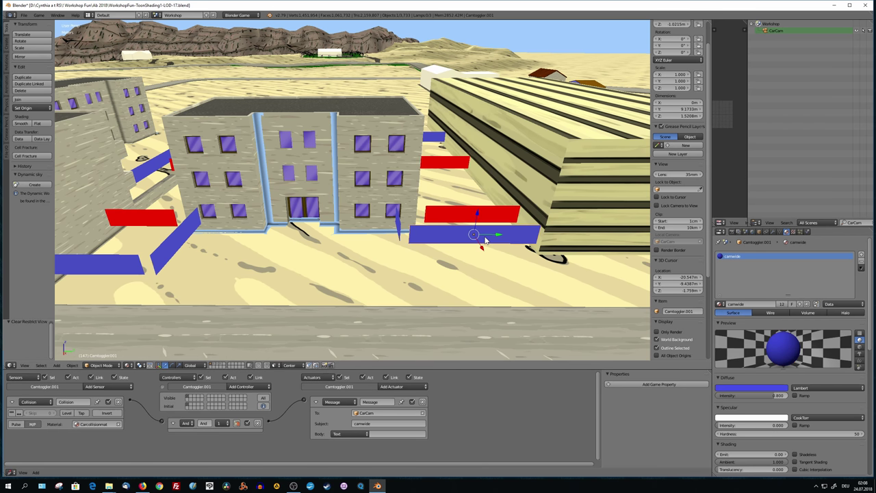
key("Delete")
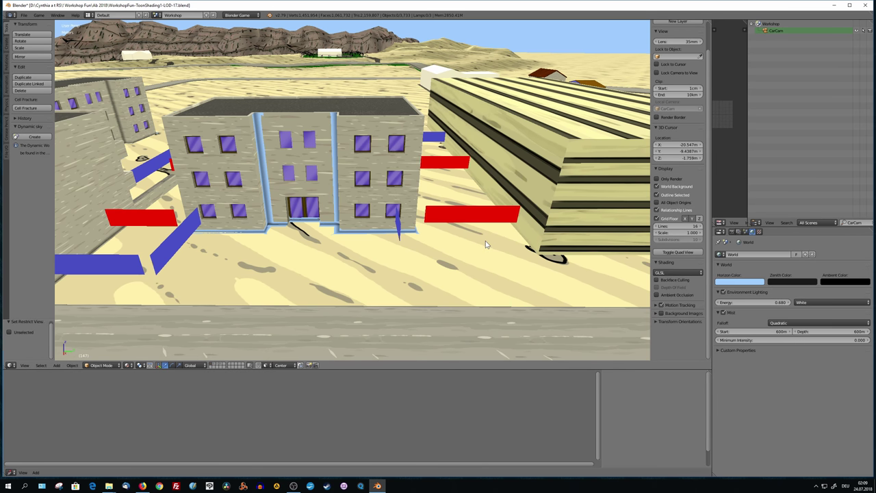
key("alt+h")
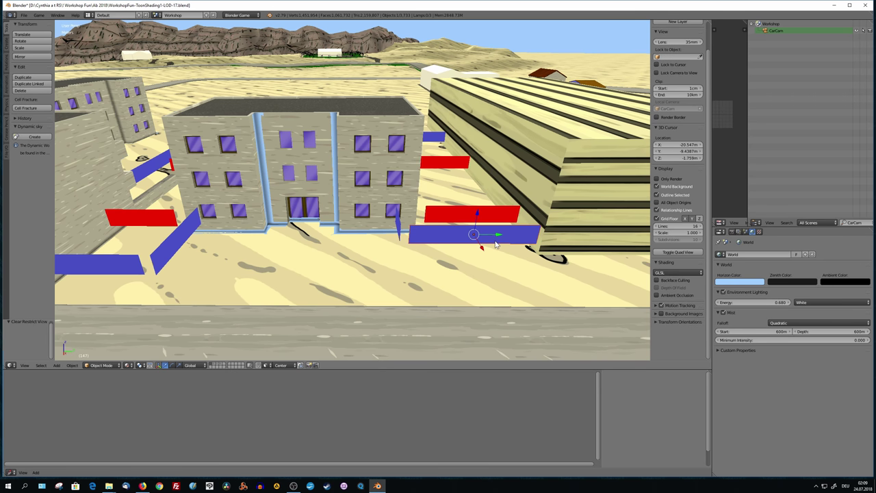
key("g")
key("Escape")
key("p")
key("Escape")
right_click(511, 237)
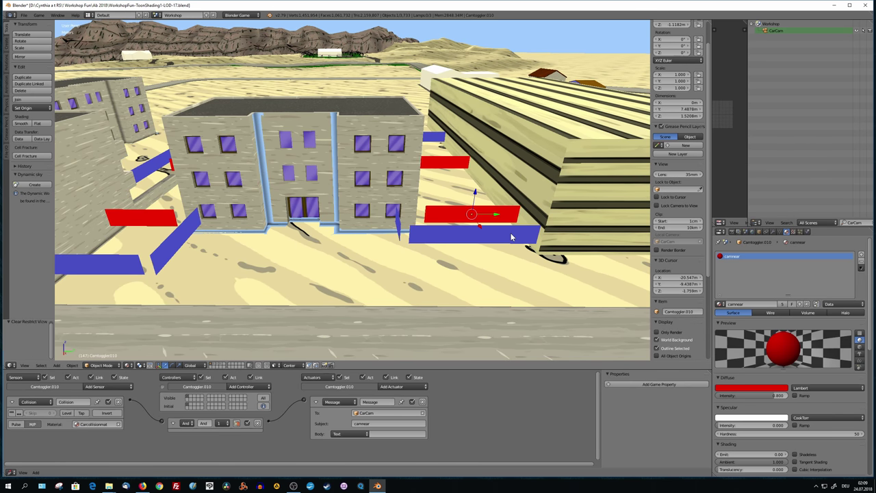
right_click(514, 237)
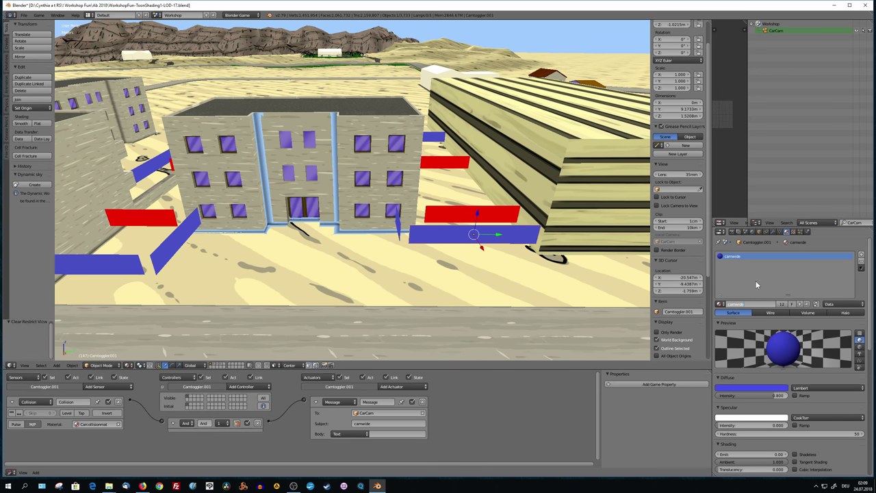
mouse_move(512, 235)
middle_mouse_down()
mouse_move(378, 238)
mouse_move(352, 273)
mouse_move(414, 251)
mouse_move(440, 265)
middle_mouse_up()
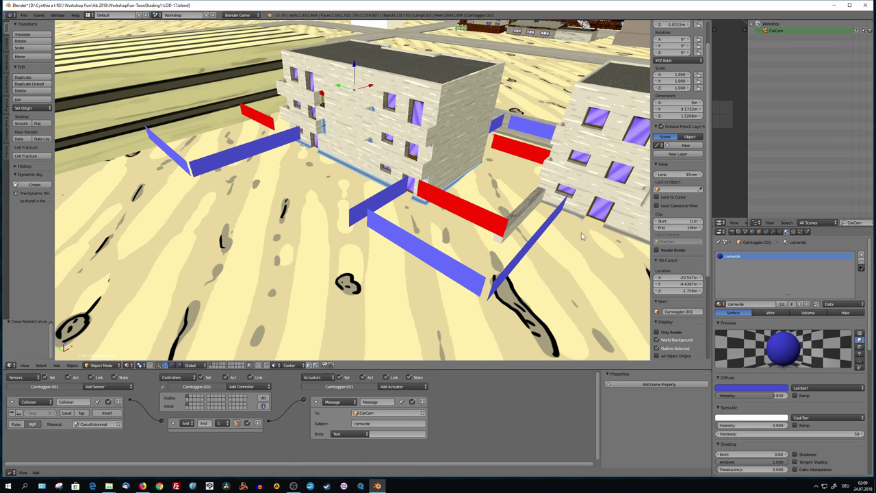
Review the blue sensor plane's physics and its Collision sensor logic using Carcollisionmat
right_click(425, 240)
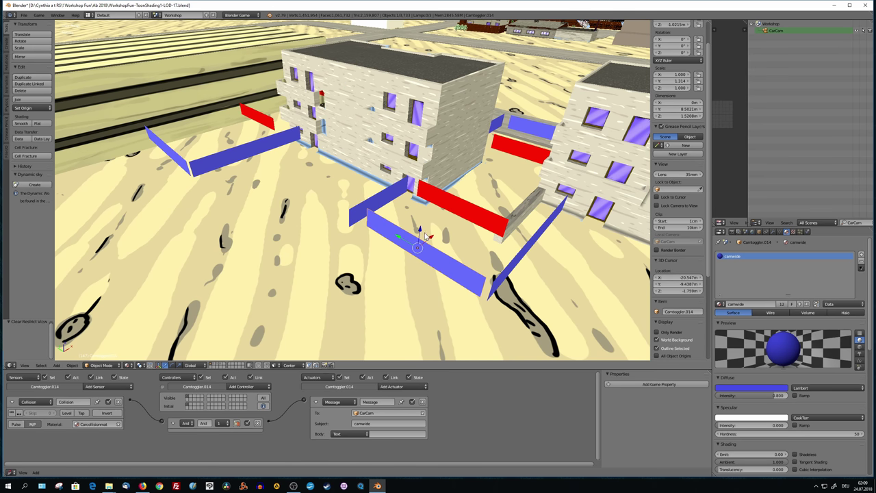
left_click(808, 232)
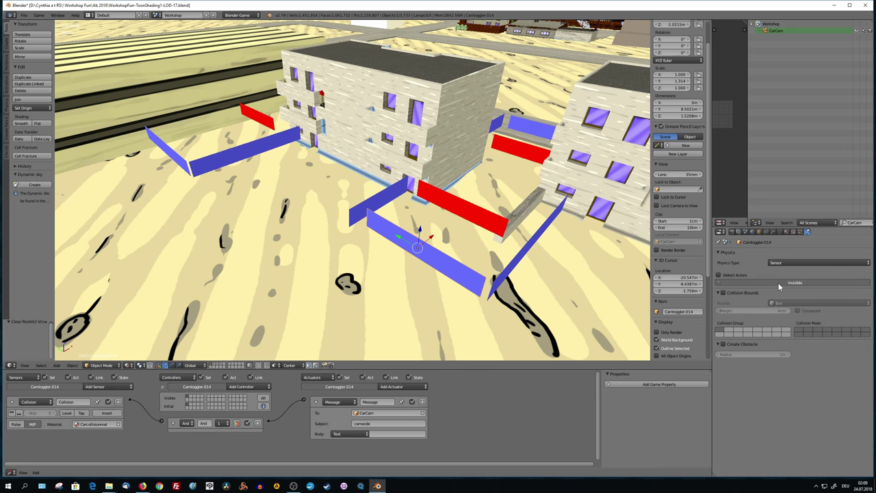
mouse_move(514, 251)
middle_mouse_down()
mouse_move(432, 236)
mouse_move(381, 258)
mouse_move(449, 235)
middle_mouse_up()
scroll(452, 239, "down", 4)
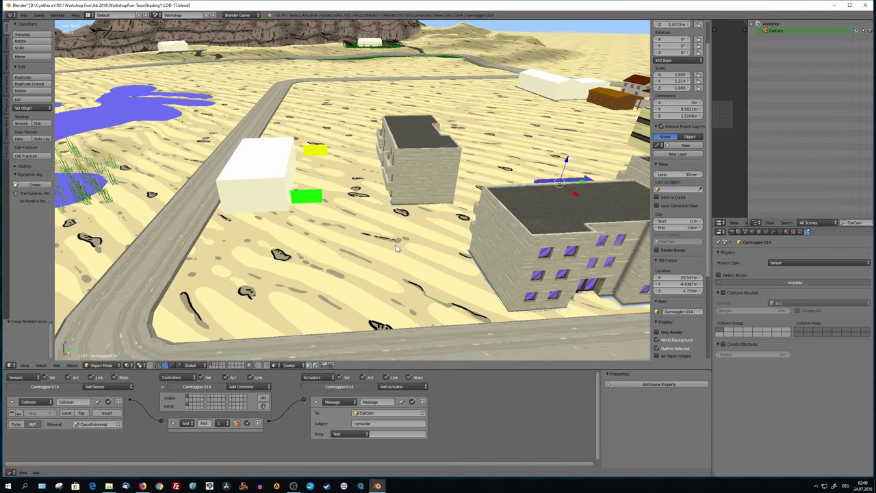
scroll(449, 235, "up", 5)
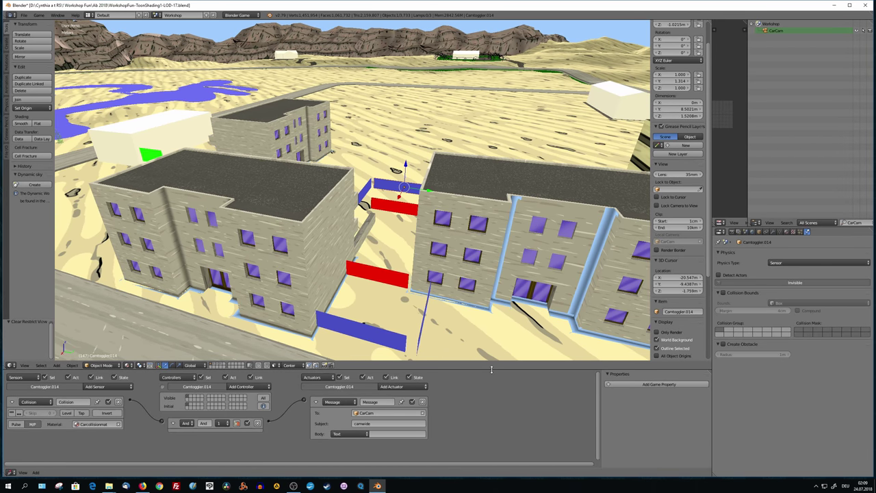
left_click_drag(495, 369, 383, 245)
left_click_drag(164, 297, 162, 295)
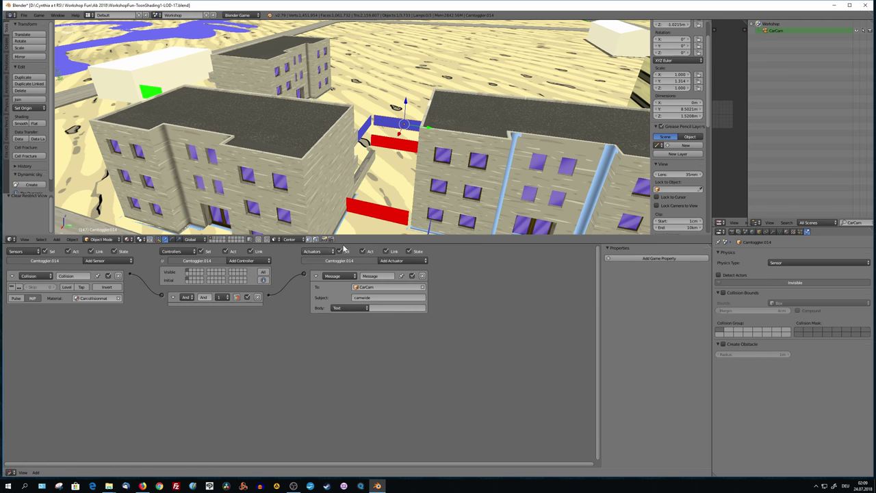
left_click(103, 299)
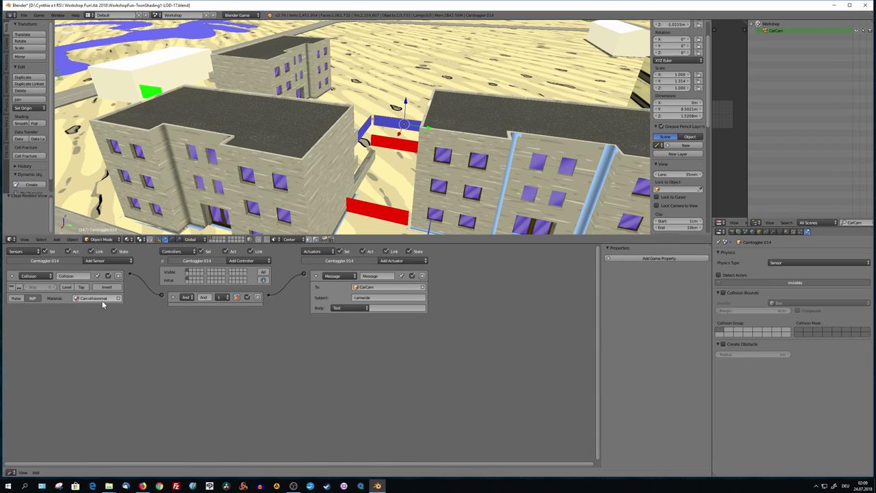
left_click(381, 288)
Select the red sensor plane and confirm it messages CarCam with subject camnear
right_click(397, 212)
left_click(102, 298)
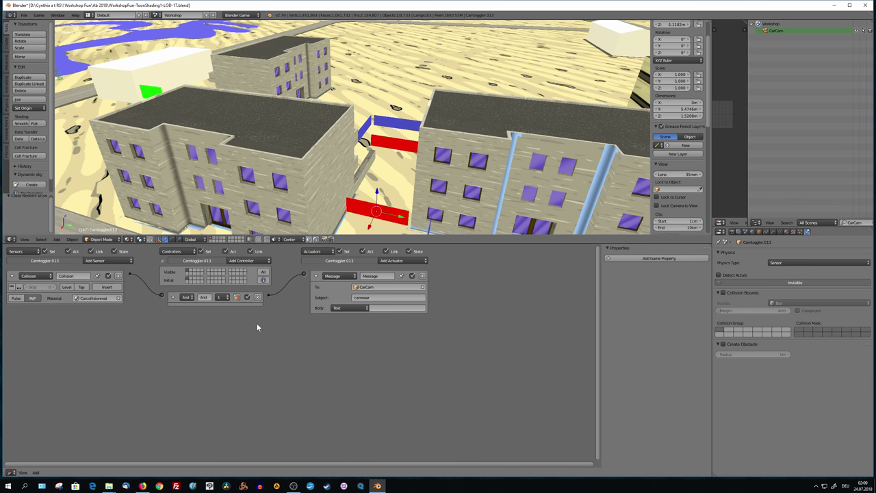
left_click(380, 289)
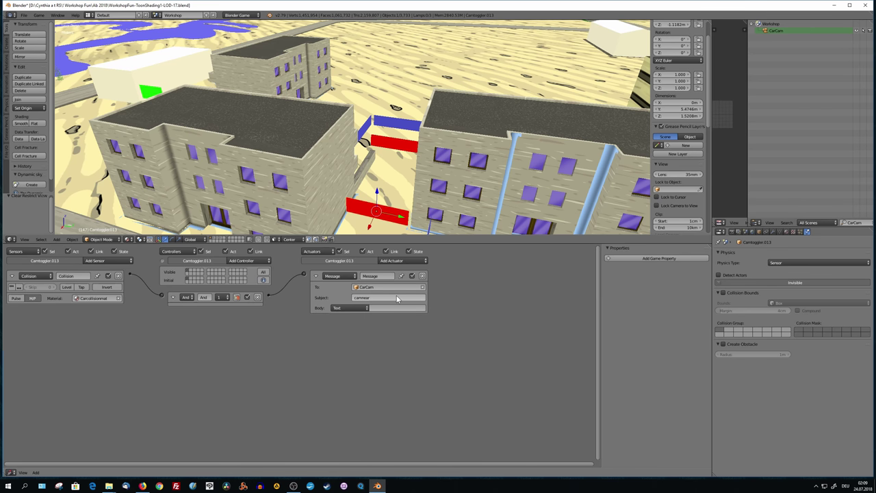
left_click(395, 297)
key("Return")
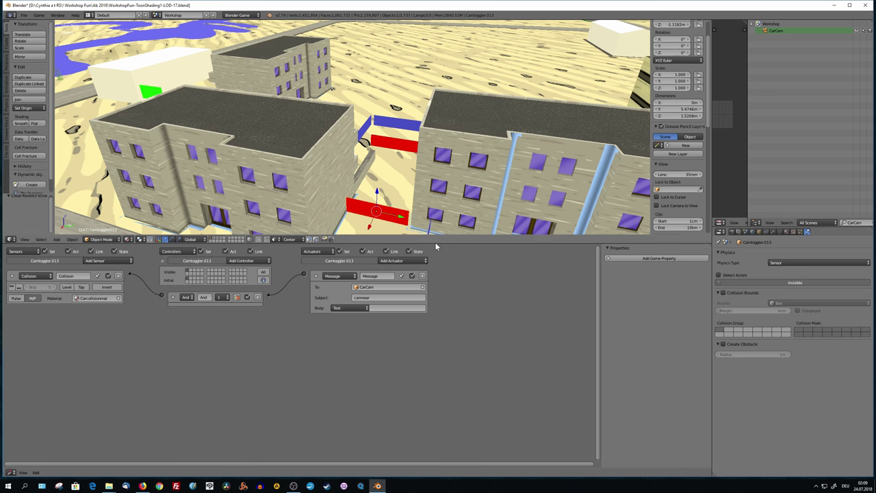
left_click_drag(438, 236, 383, 334)
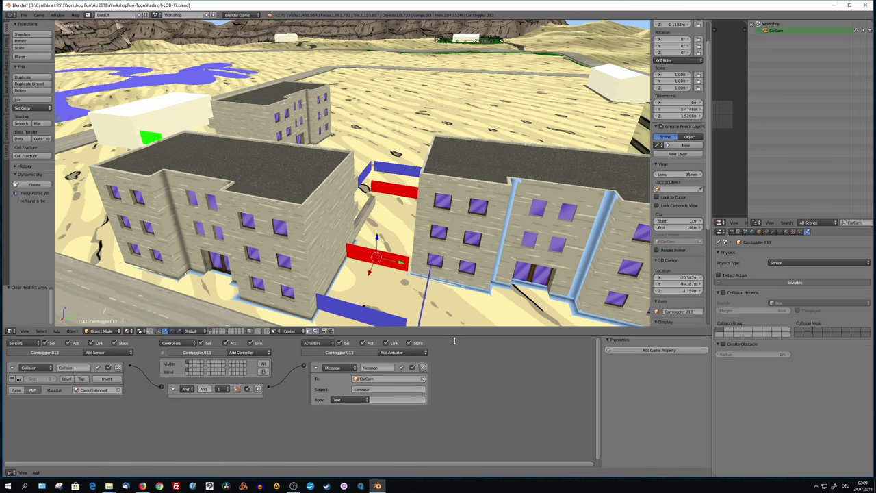
mouse_move(256, 253)
middle_mouse_down()
mouse_move(334, 254)
mouse_move(300, 220)
middle_mouse_up()
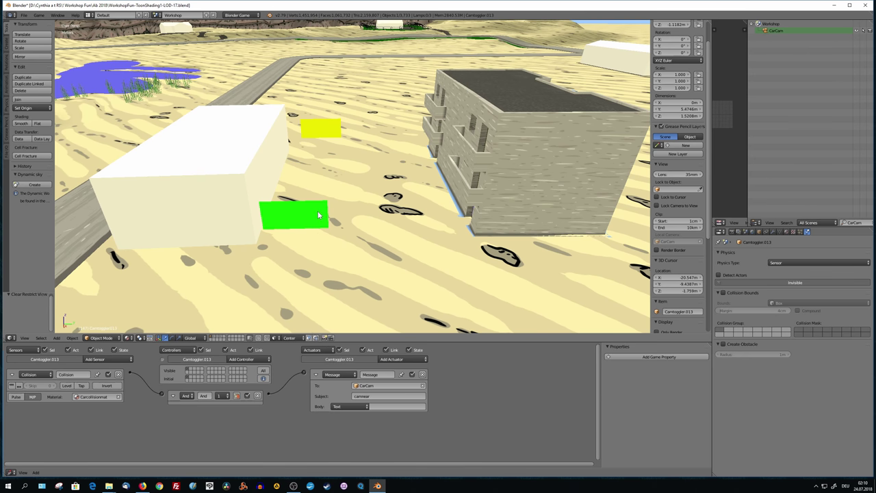
Select the green sensor plane and check its togglethecam message subject
right_click(309, 222)
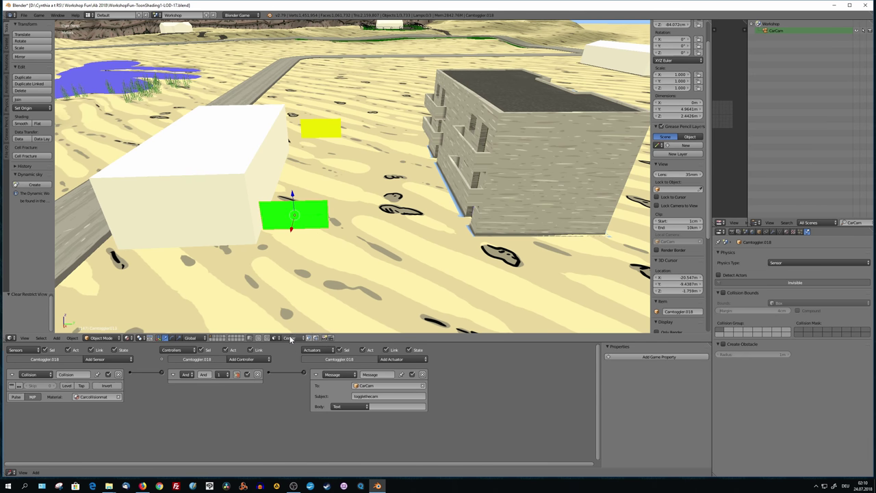
left_click(390, 395)
key("ctrl+c")
key("Return")
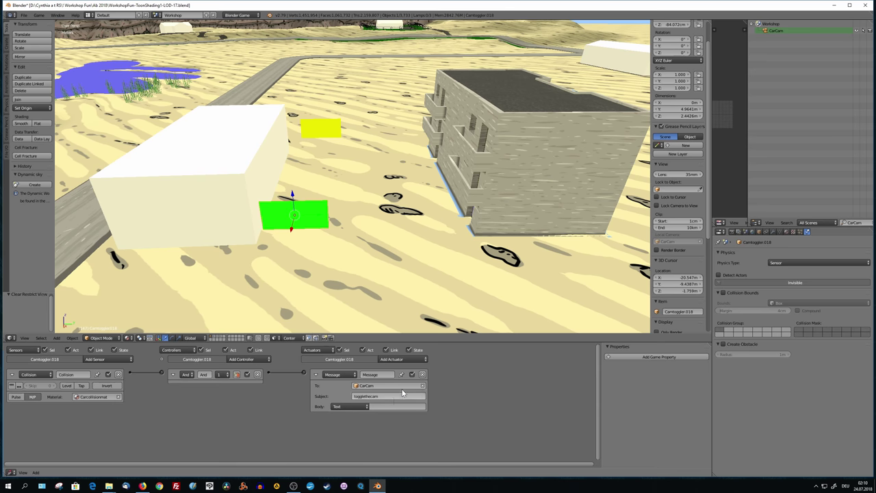
left_click_drag(457, 342, 456, 278)
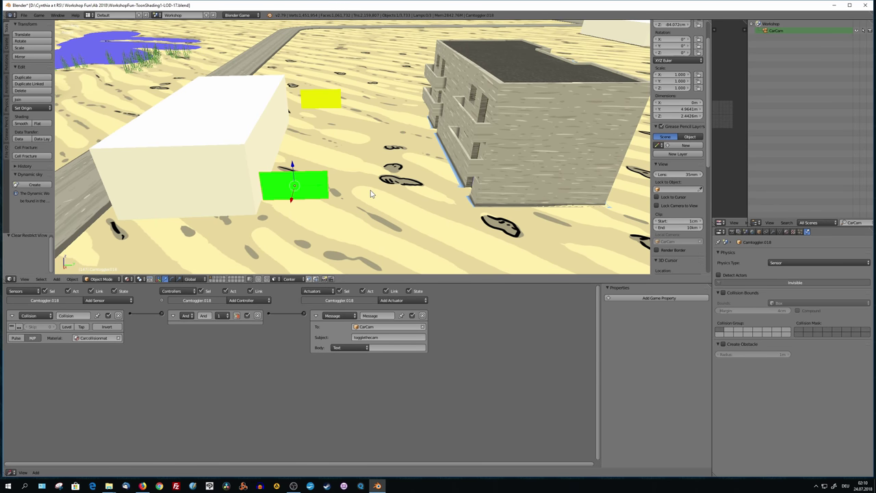
middle_click_drag(373, 193, 424, 211)
scroll(365, 213, "up", 1)
scroll(365, 213, "up", 2)
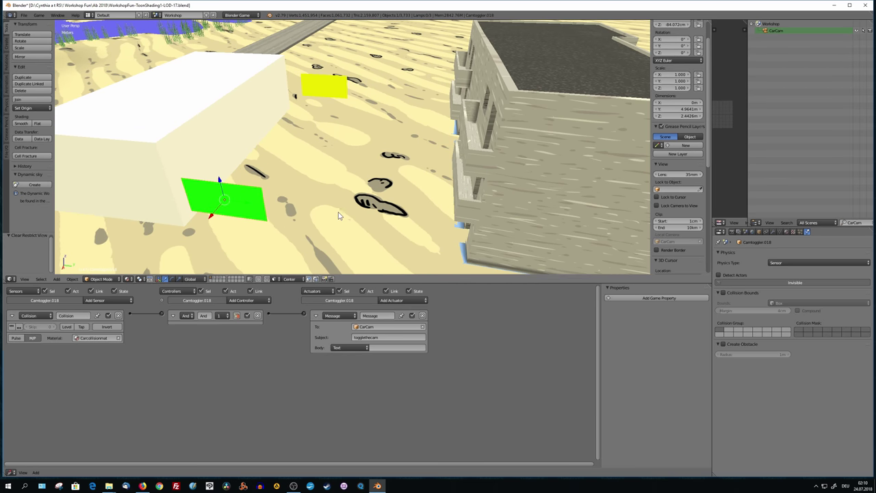
scroll(341, 215, "up", 1)
scroll(328, 96, "down", 1)
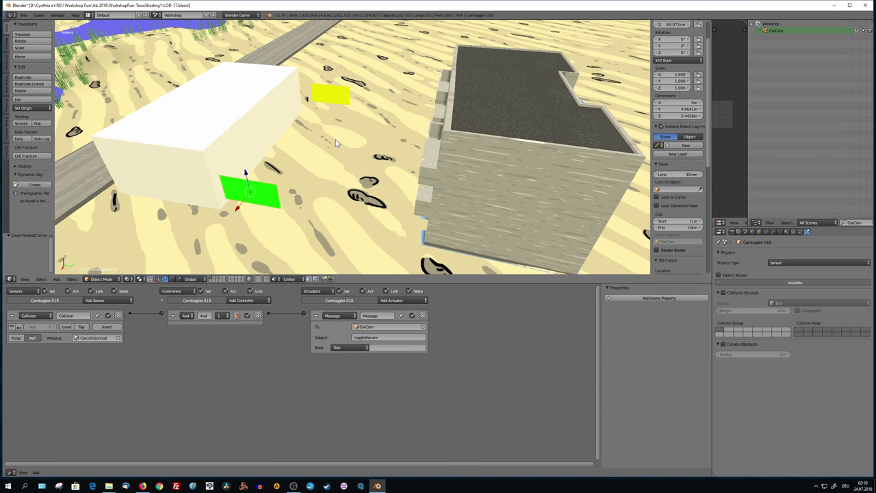
Review the yellow plane's collision material, CarCam message target and material settings
right_click(337, 99)
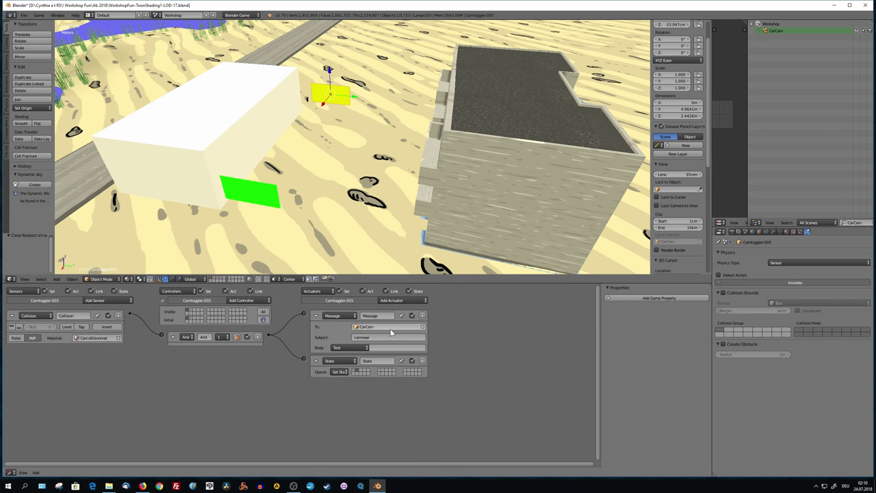
left_click(89, 338)
left_click(138, 341)
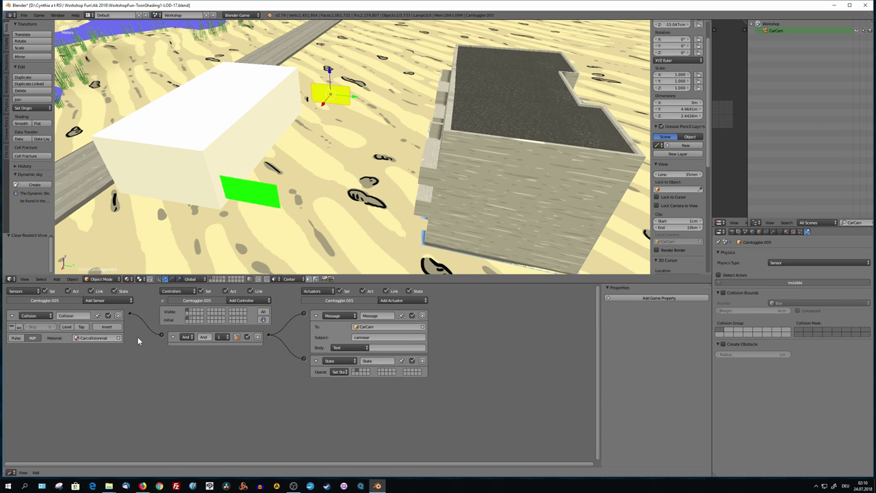
left_click(383, 327)
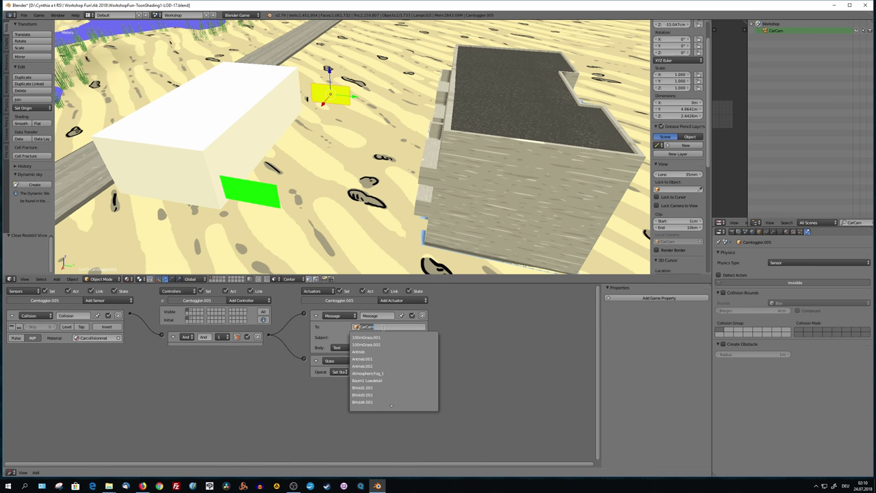
left_click(485, 327)
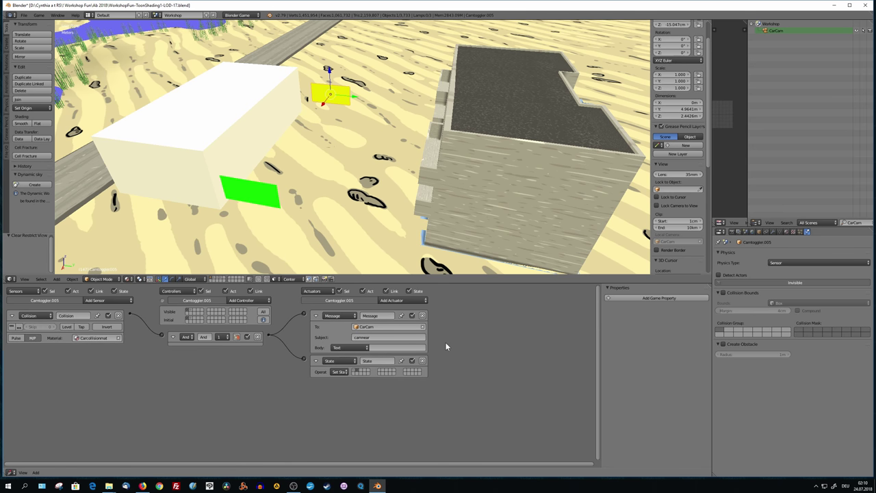
left_click(763, 232)
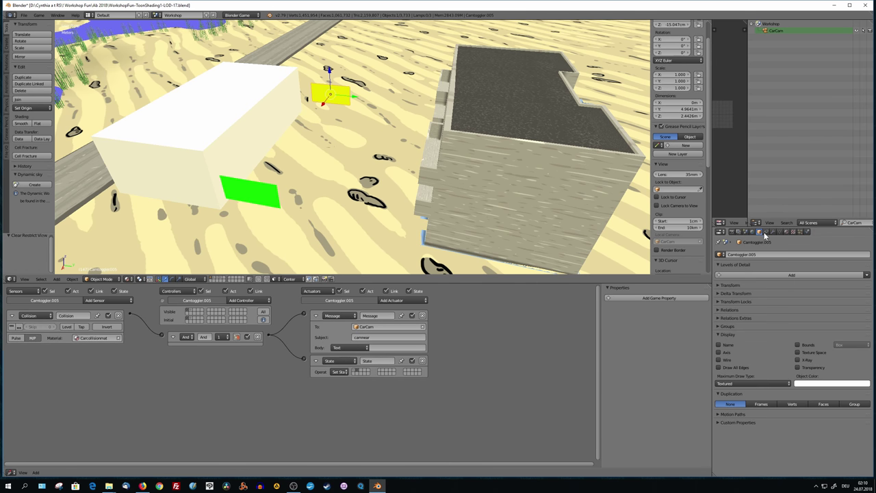
left_click(787, 233)
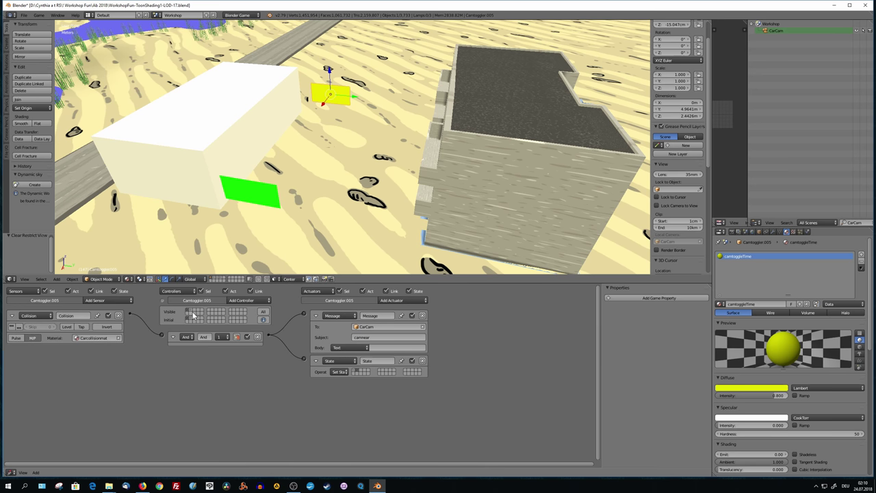
Set the yellow plane's second-state Delay to 200, then reselect the green plane
double_click(26, 339)
type("200")
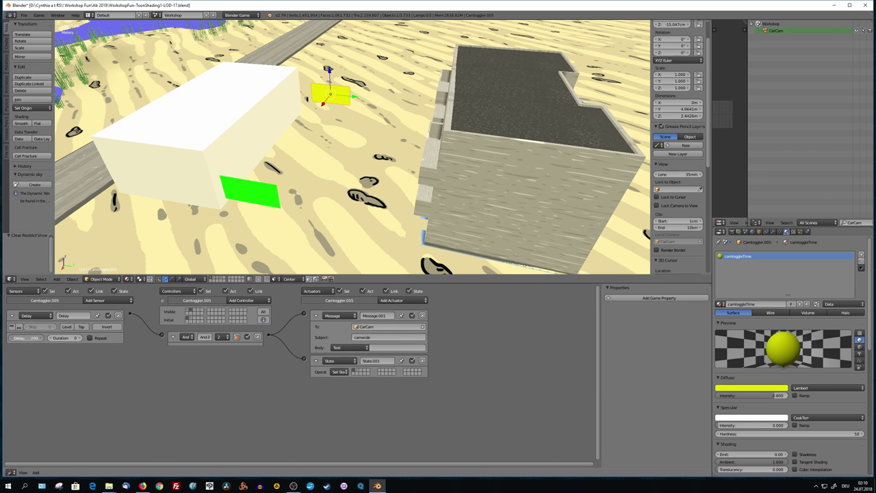
key("Return")
key("ctrl+z")
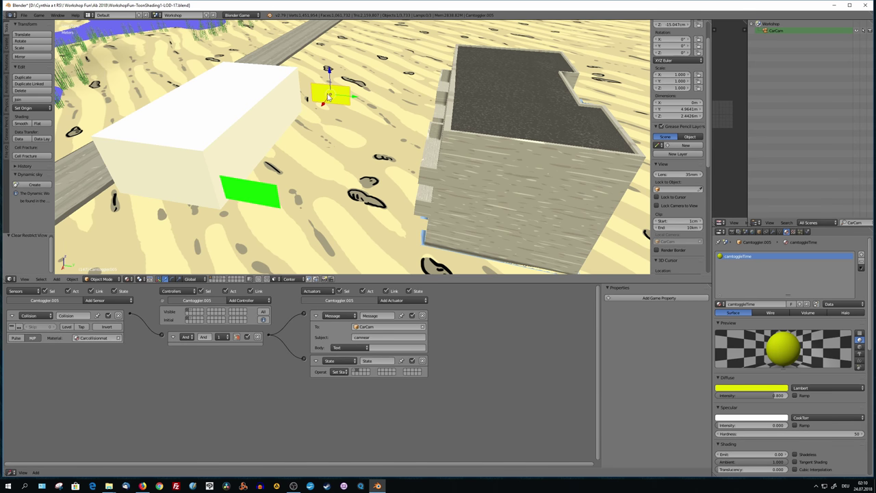
middle_click_drag(321, 126, 334, 115)
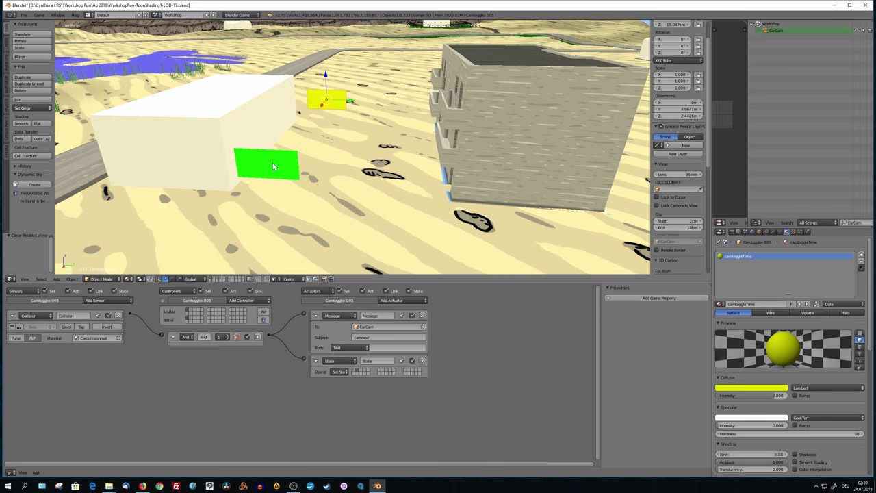
right_click(280, 167)
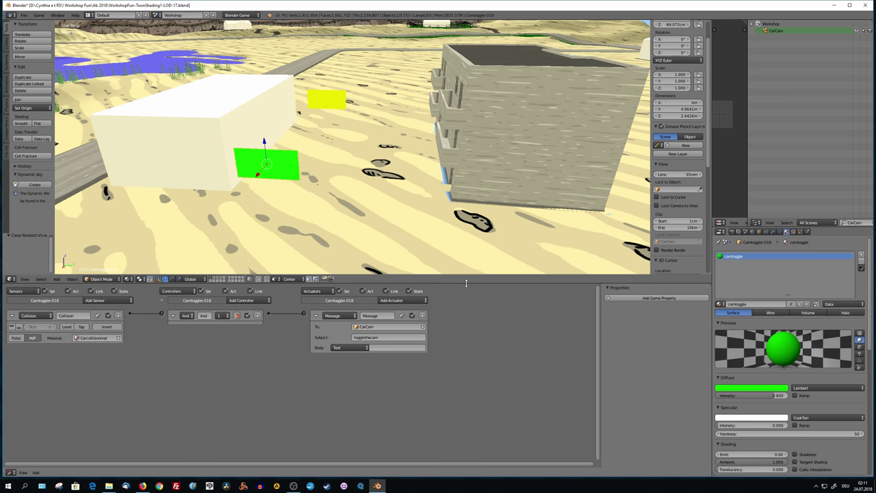
Zoom out and pan over the town, then view the jeep through the scene camera
left_click_drag(466, 282, 472, 429)
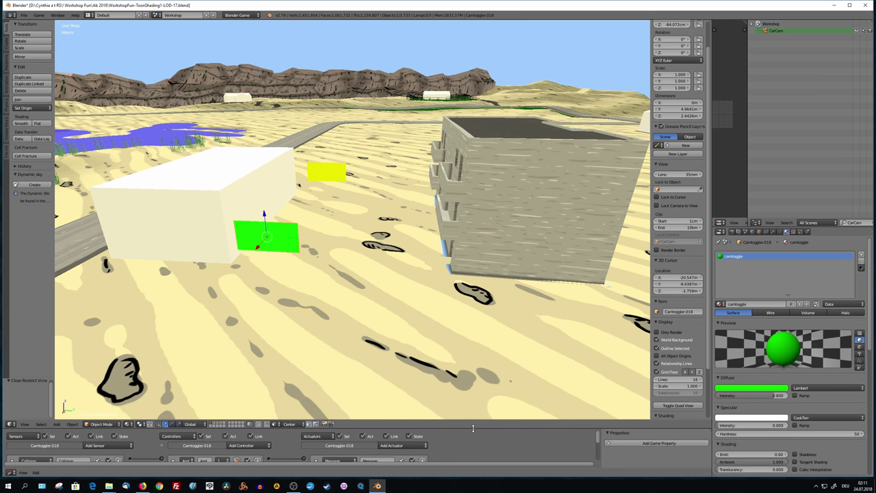
scroll(514, 304, "down", 2)
scroll(515, 304, "down", 2)
scroll(515, 304, "down", 2)
scroll(514, 304, "down", 1)
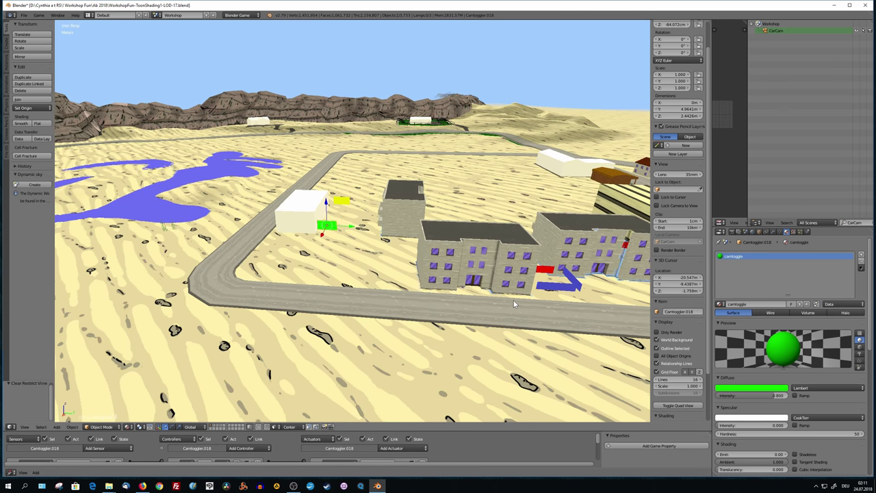
middle_click_drag(515, 304, 483, 276, "shift")
key("KP_0")
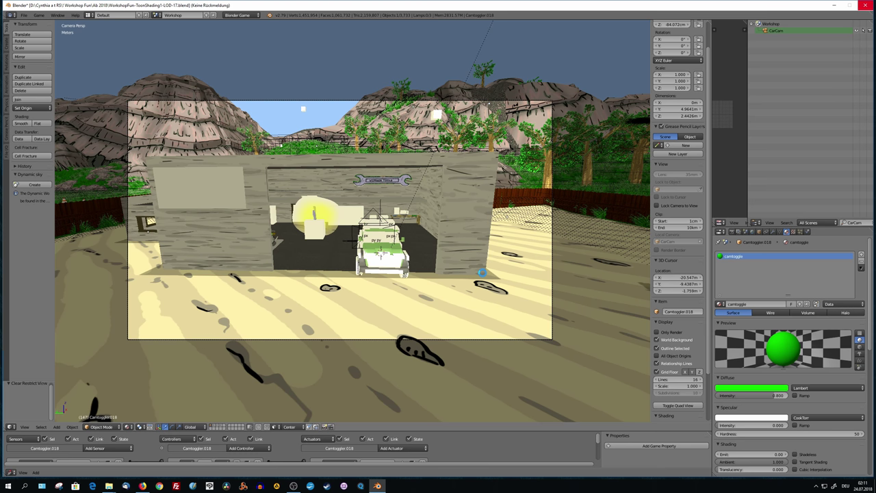
Run the game, quit and restart it, view CONTROLS, then choose DRIVE
key("p")
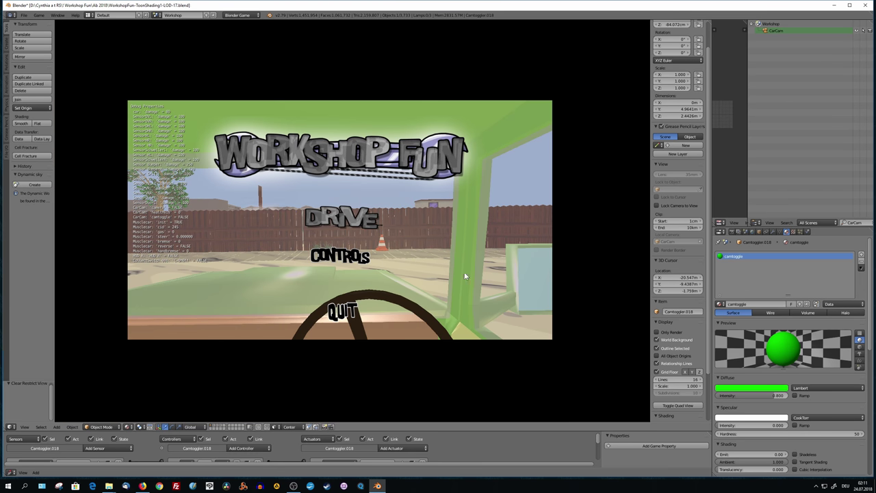
left_click(341, 316)
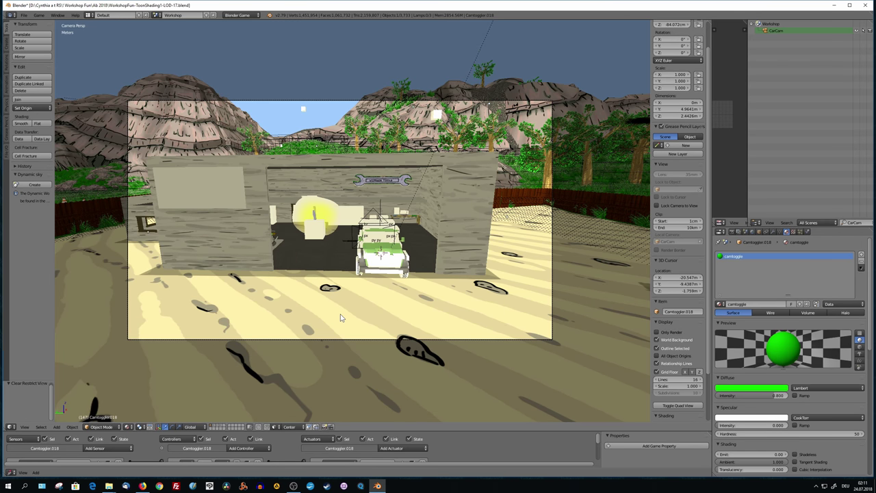
key("KP_0")
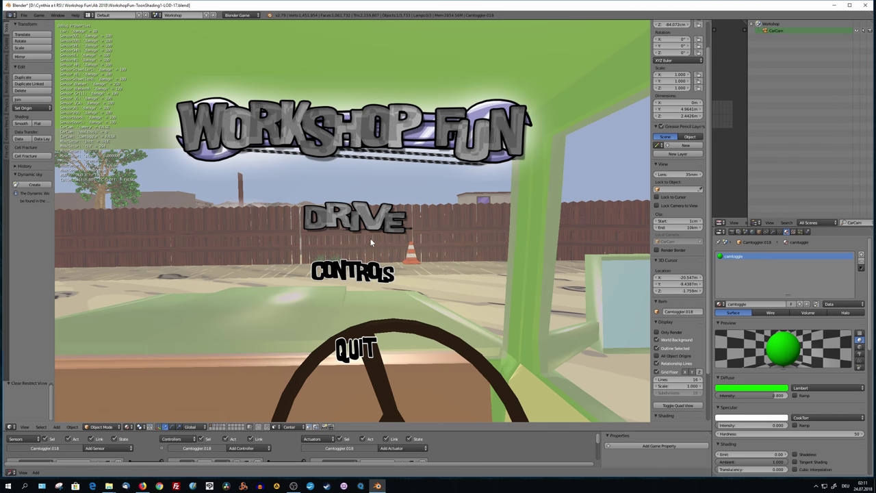
left_click(364, 272)
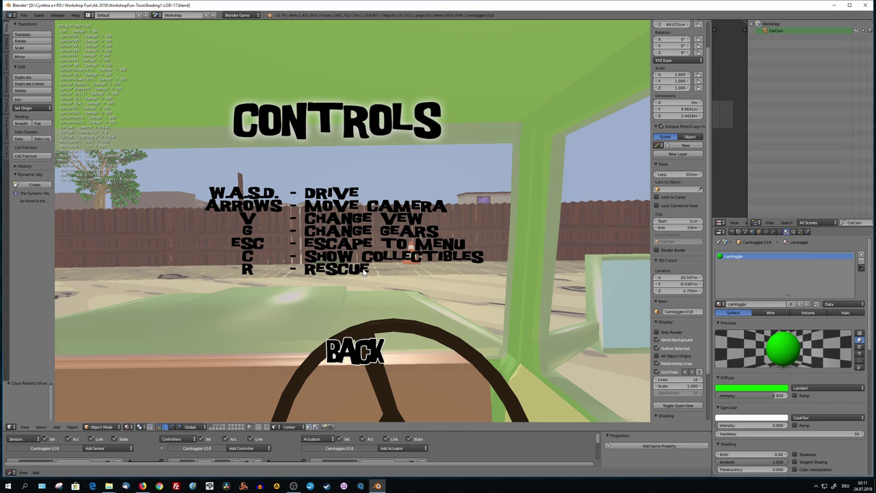
left_click(361, 350)
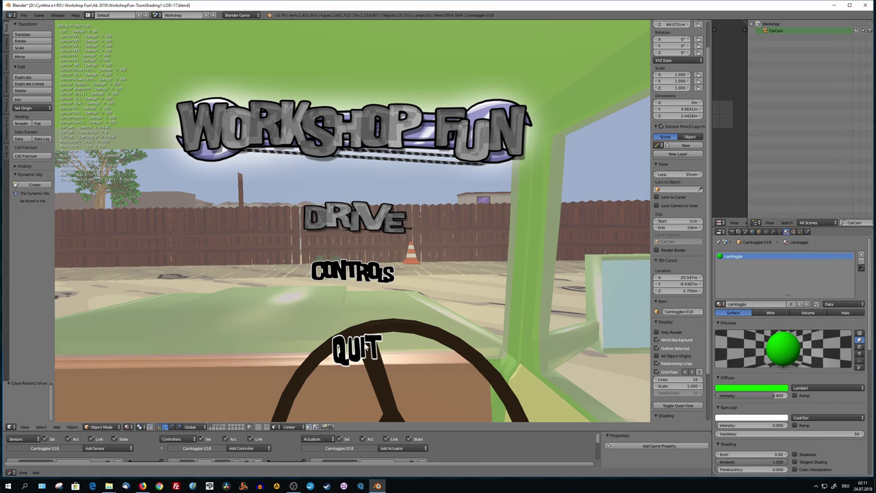
left_click(357, 215)
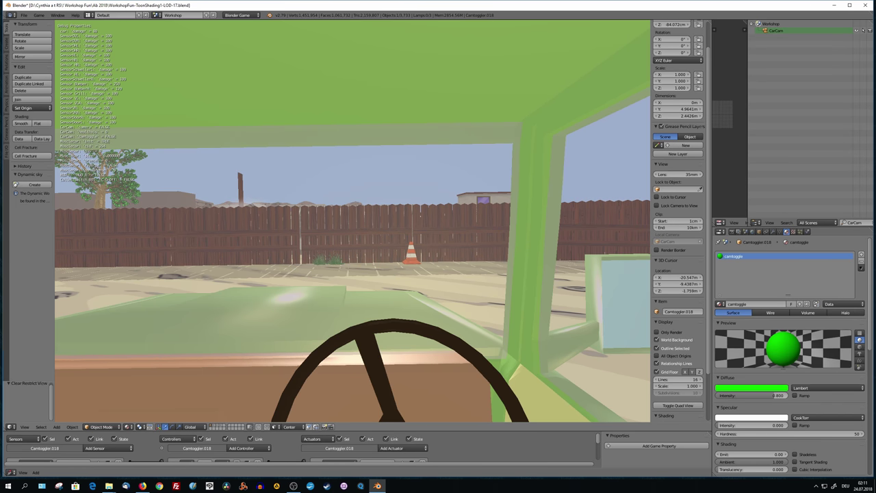
Switch to the outside view and drive the jeep away from the garage
key("Up")
key("Right")
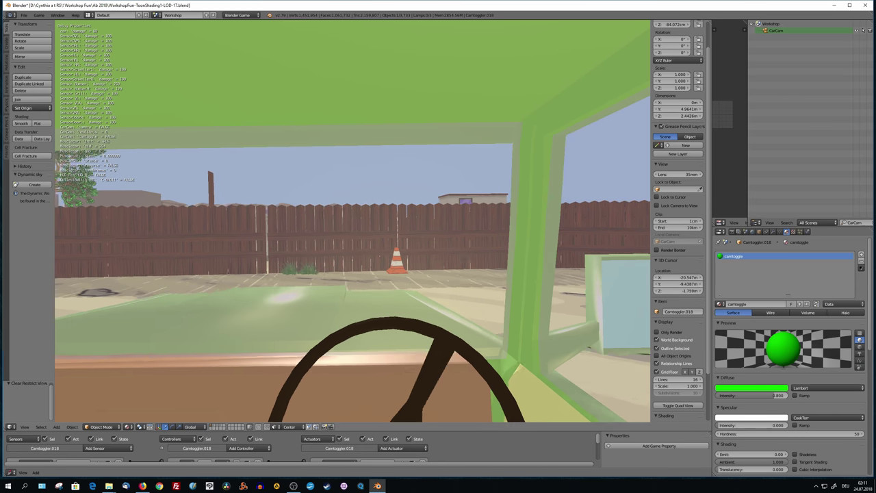
key("c")
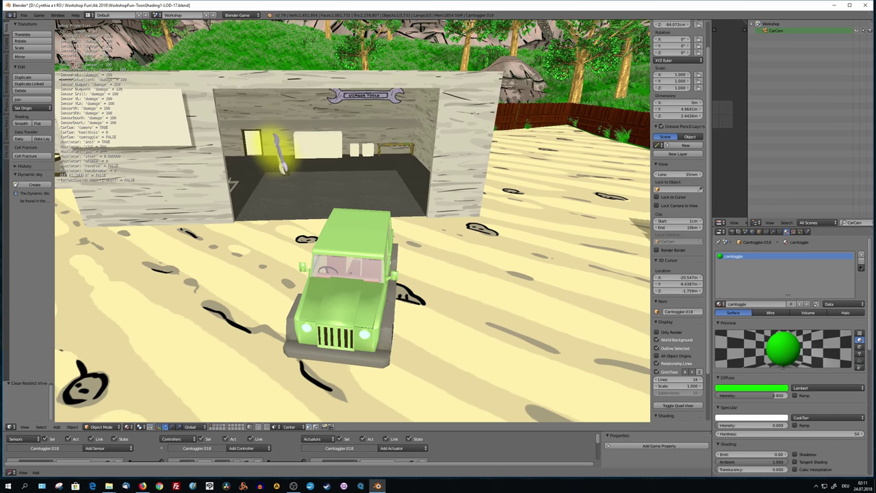
key("Up")
key("Right")
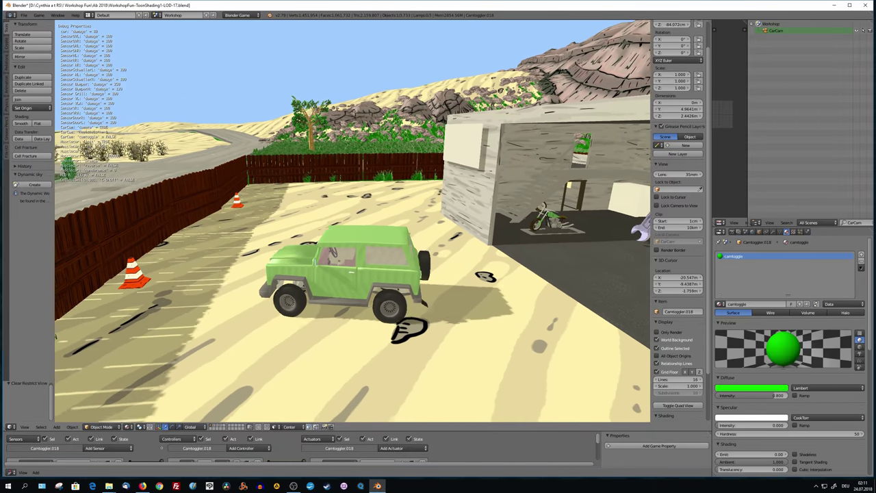
key("Up")
key("Right")
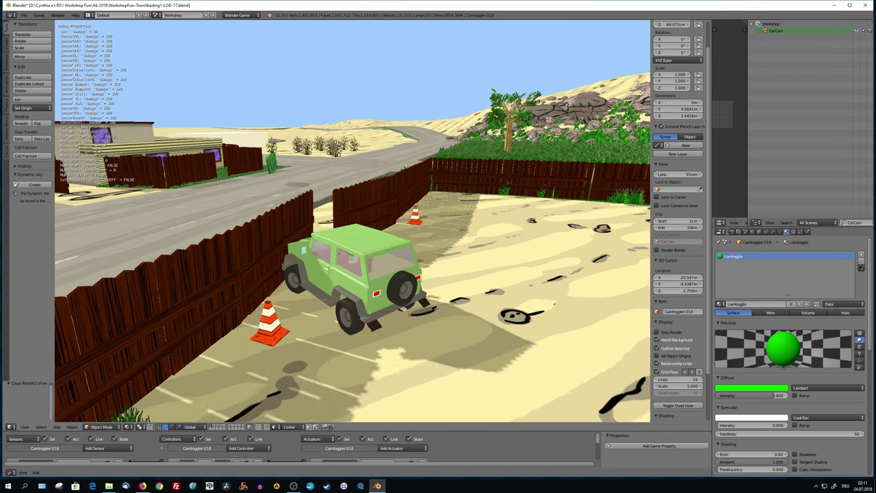
Steer through the fence gap and drive along the road past the houses
key("Up")
key("Left")
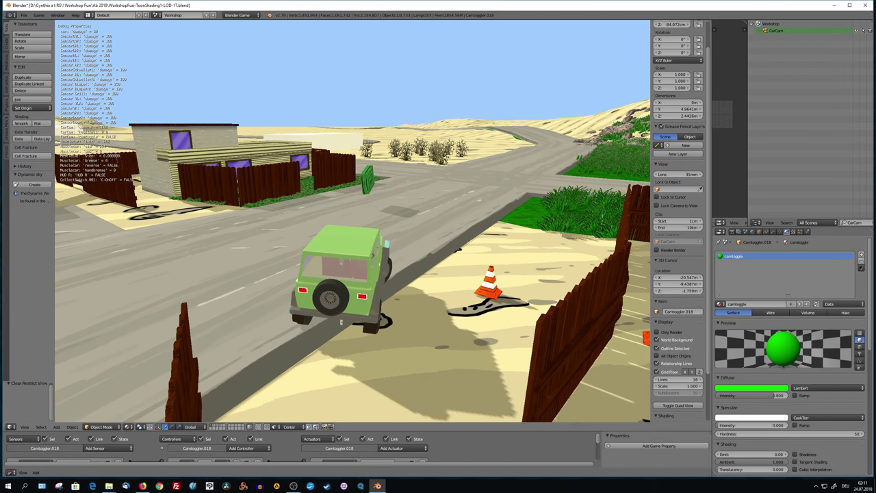
key("Up")
key("Right")
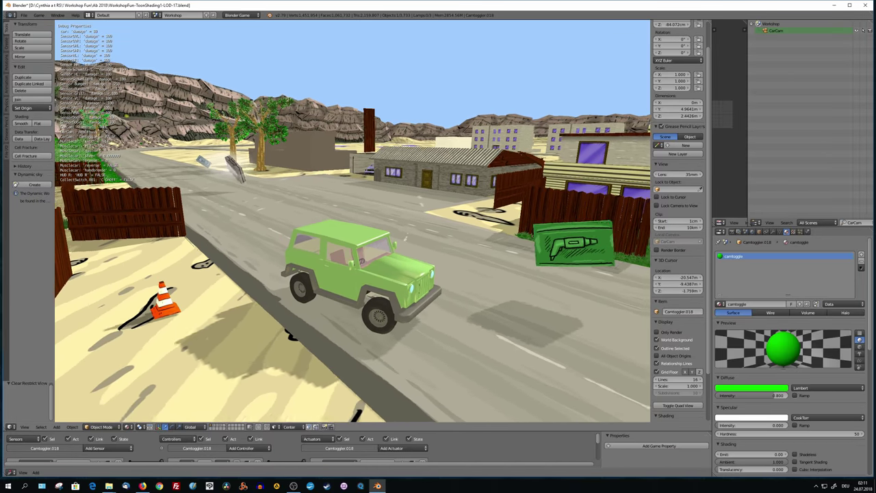
key("Up")
key("Left")
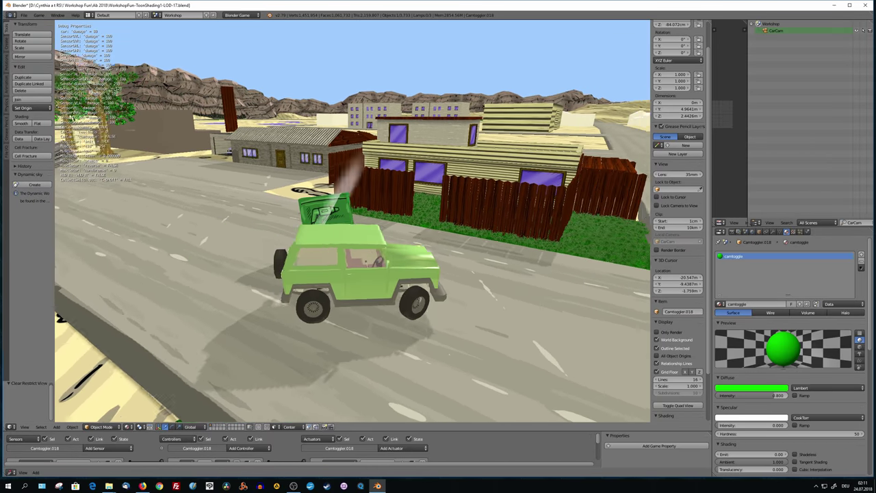
key("Up")
key("Left")
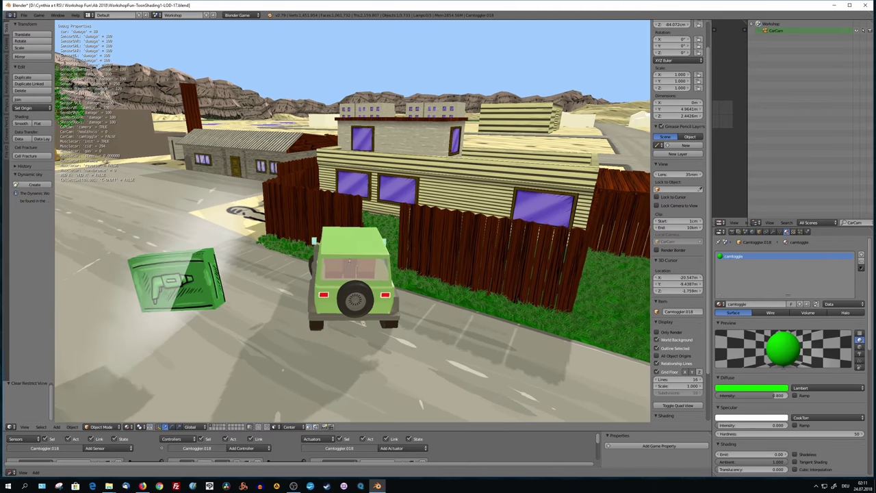
key("Up")
key("Left")
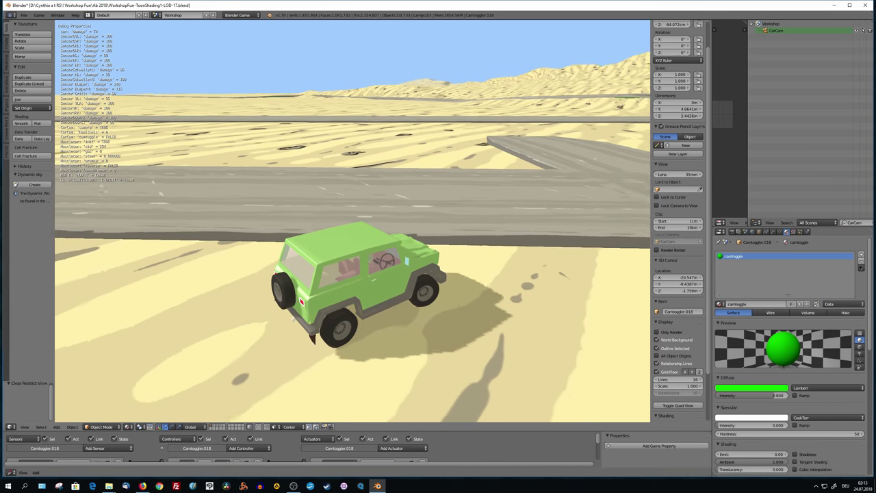
Drive the jeep around the tall buildings and up the road toward the house
key("Up")
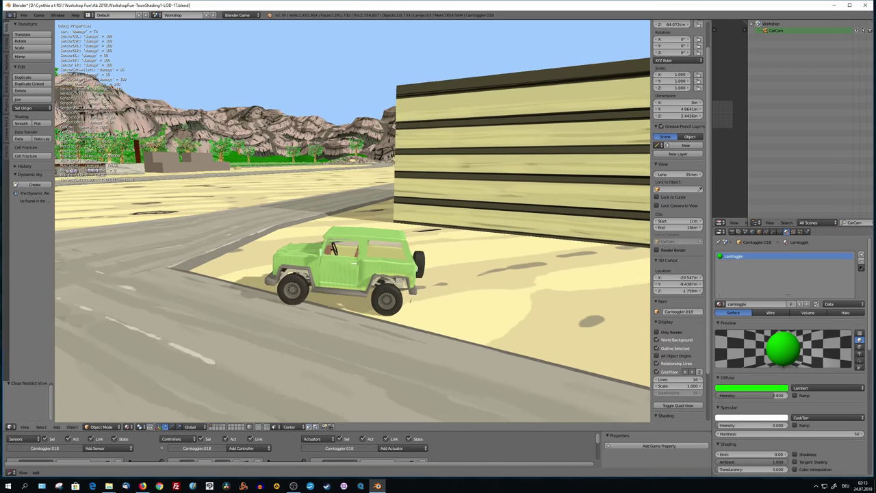
key("Right")
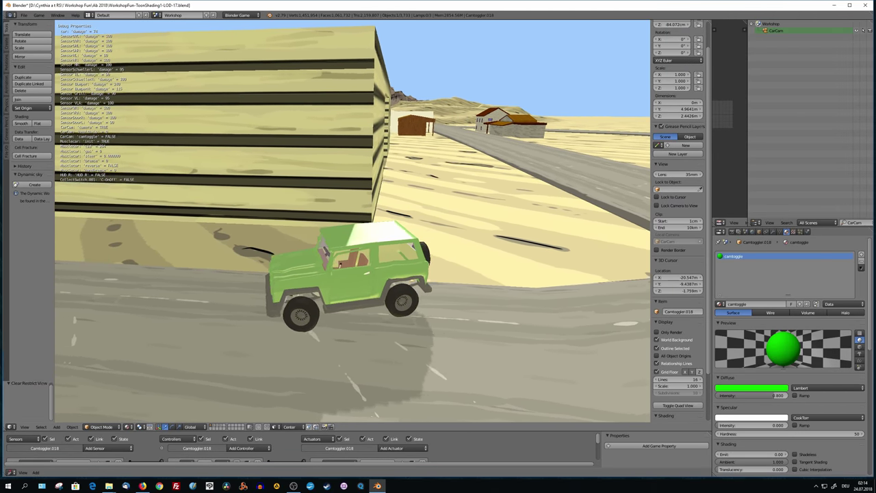
key("Left")
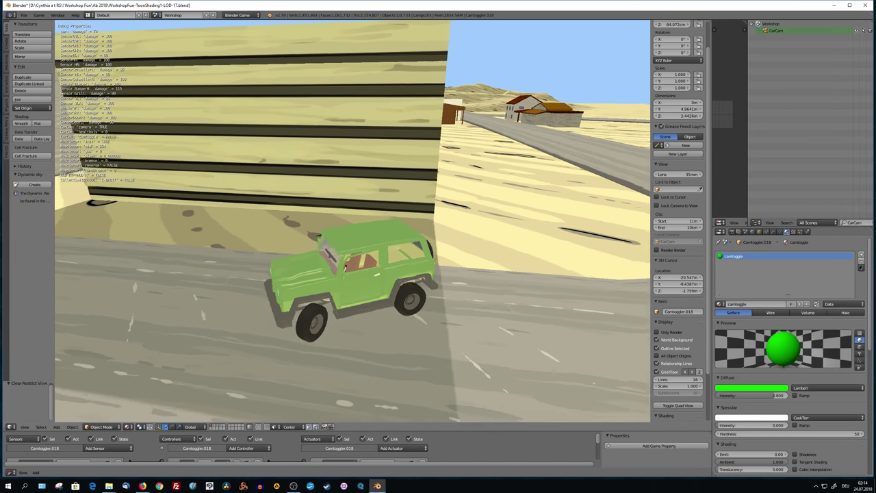
key("Left")
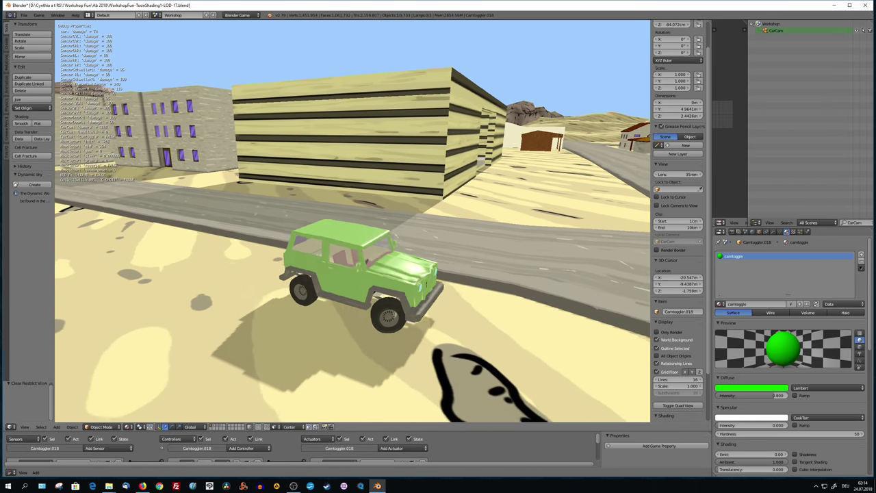
key("Up")
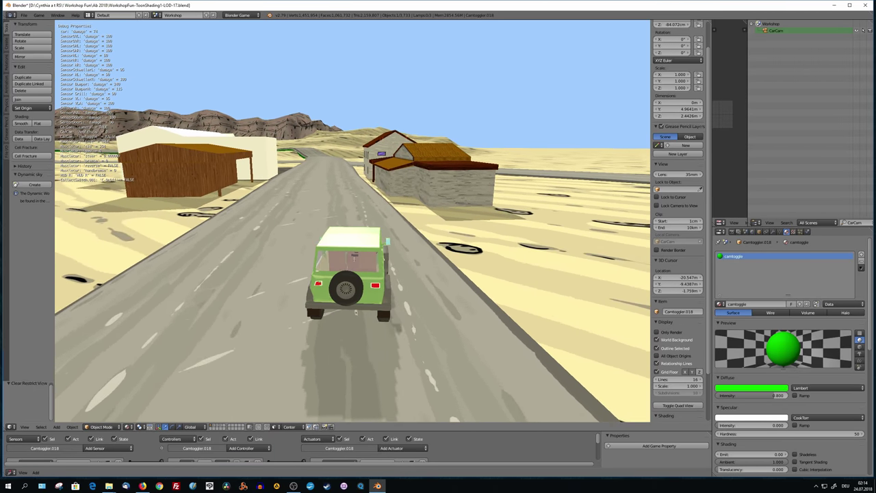
key("Right")
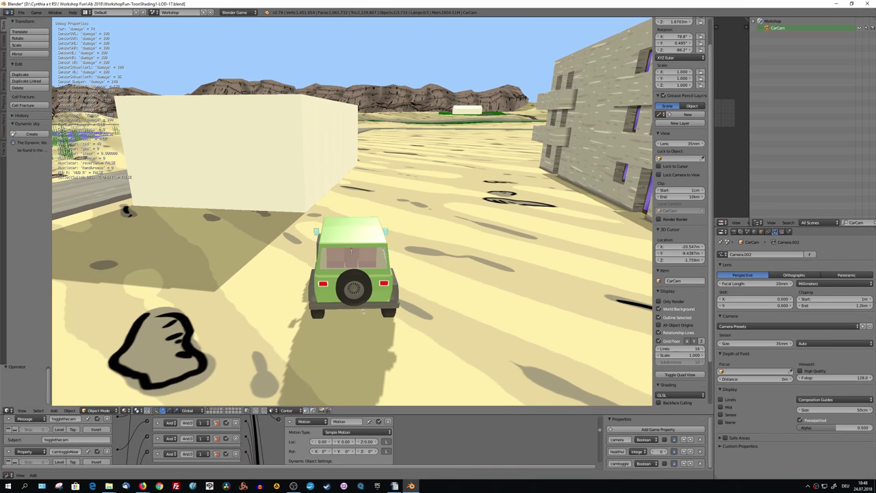
Cycle through the roof, outside, chase and close cameras, then trigger the rescue
key("c")
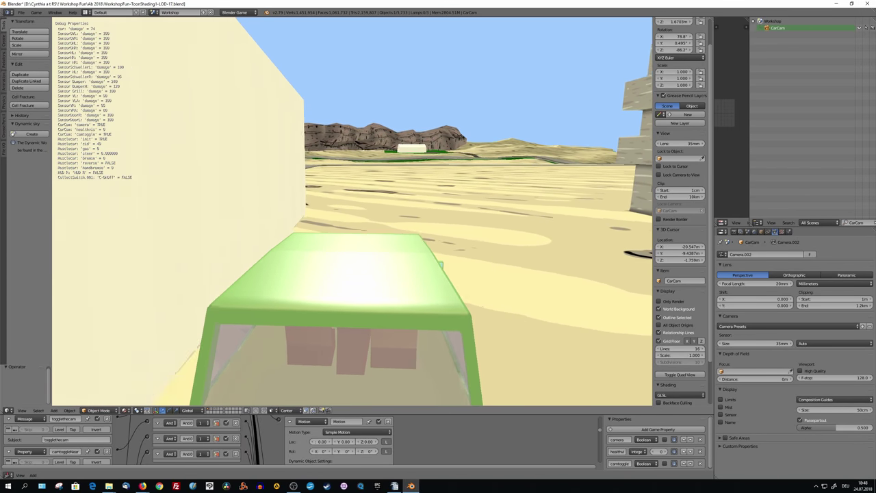
key("c")
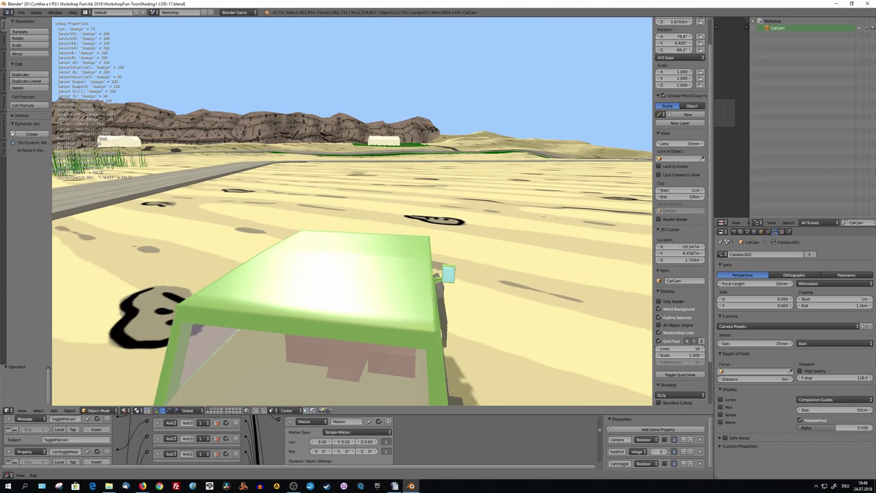
key("c")
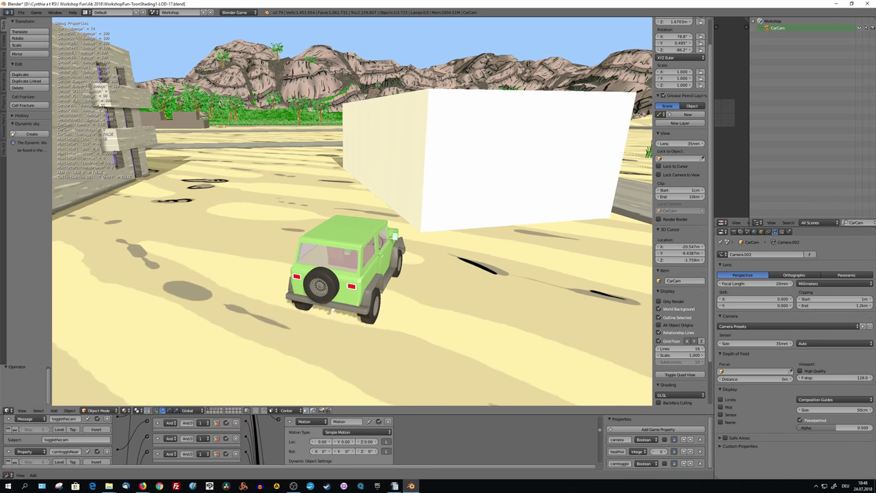
key("c")
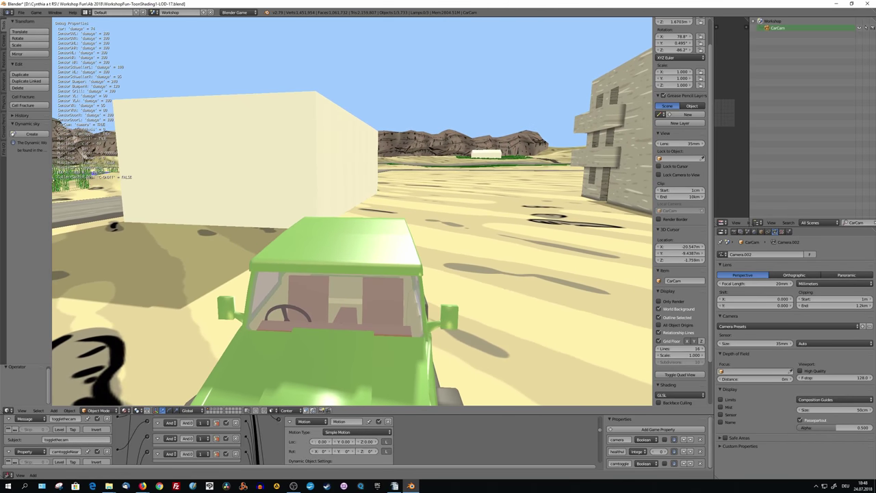
key("r")
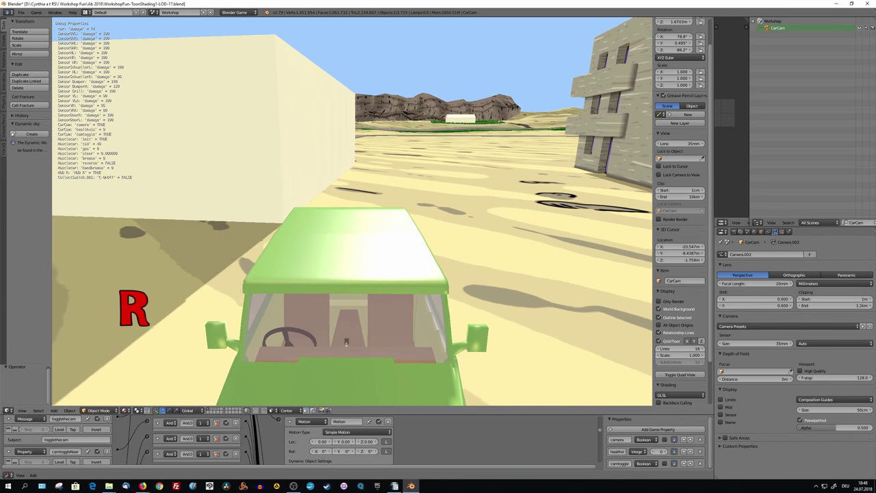